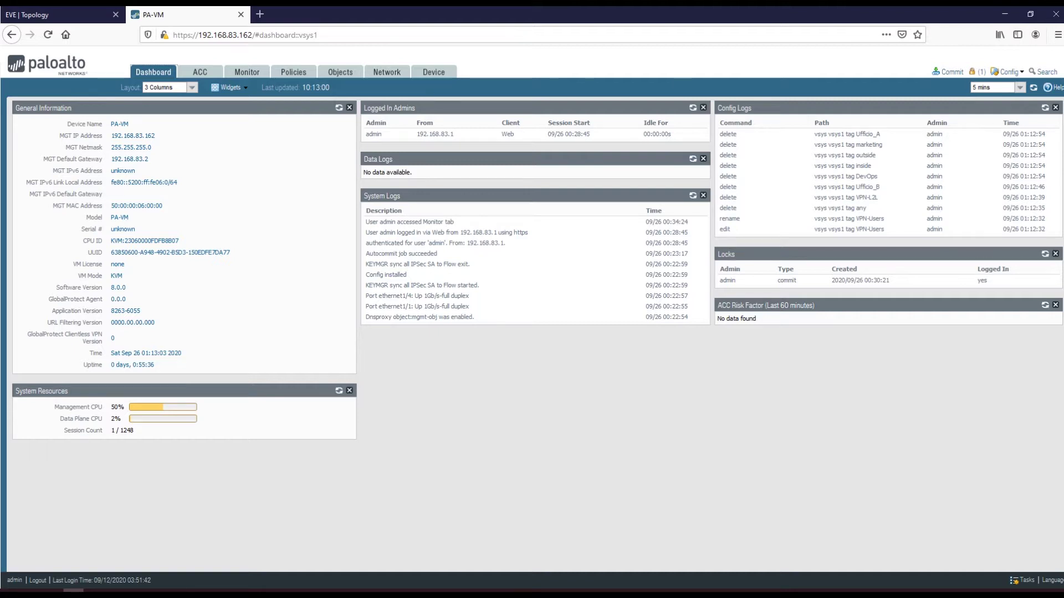
# Step: Review the existing security policy rules and the EVE network topology, then return to the PA-VM firewall
pyautogui.click(294, 76)
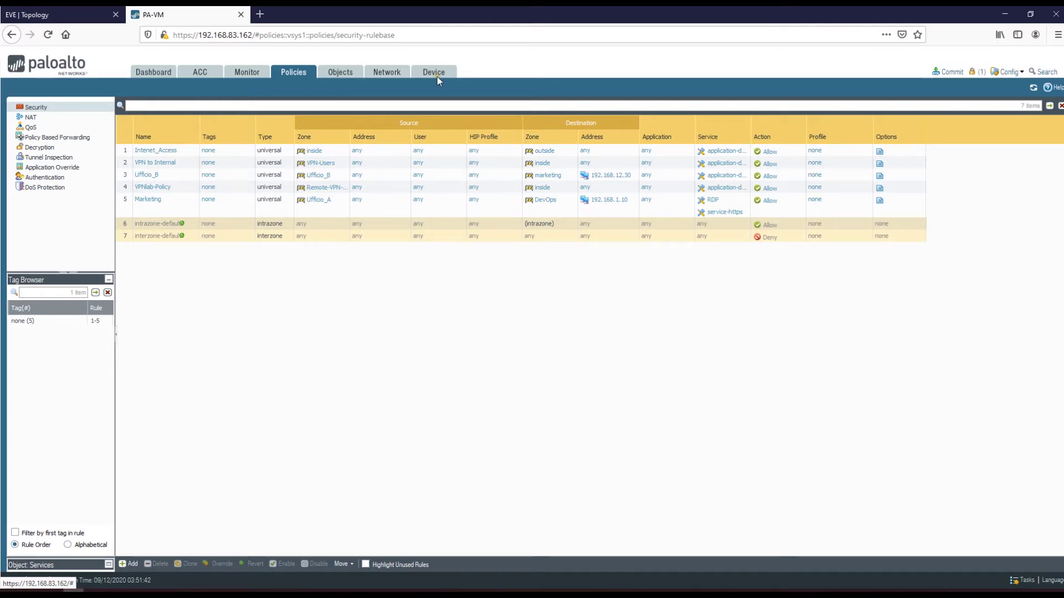
pyautogui.click(61, 15)
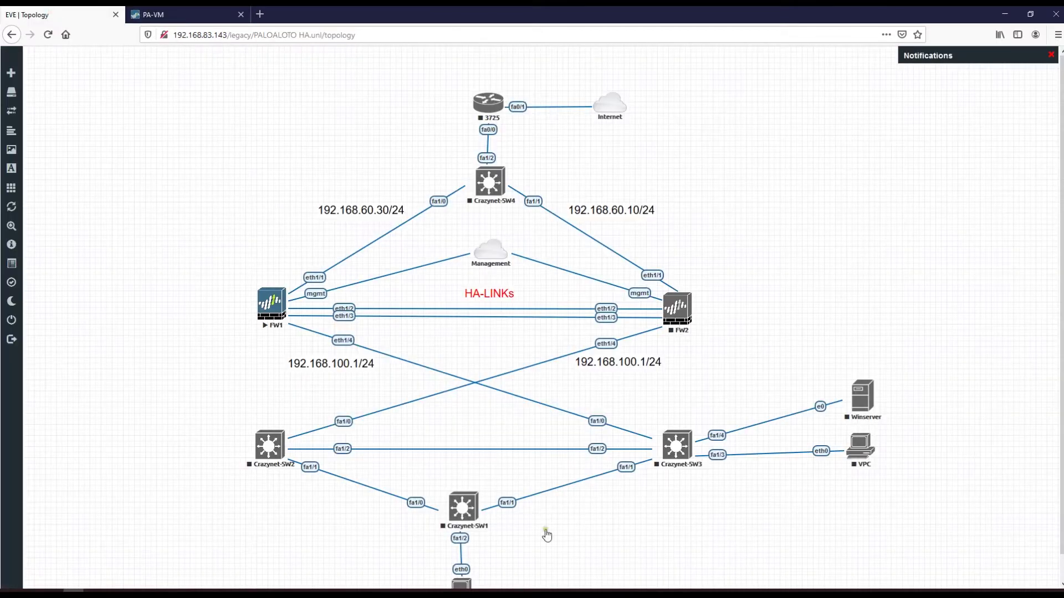
pyautogui.click(211, 17)
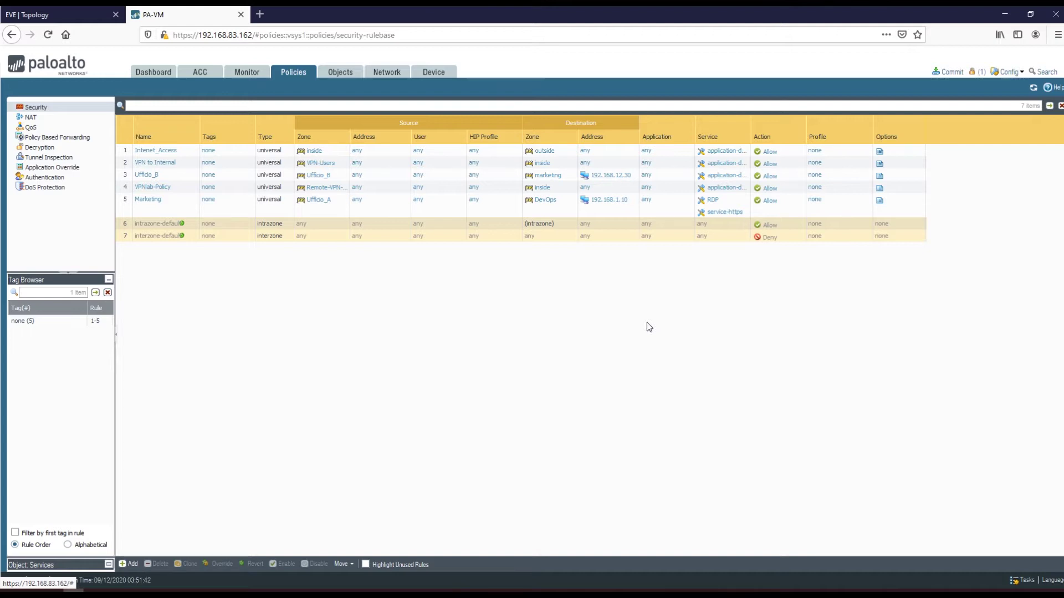
# Step: Create a tag object for the inside zone with the color Green
pyautogui.click(350, 71)
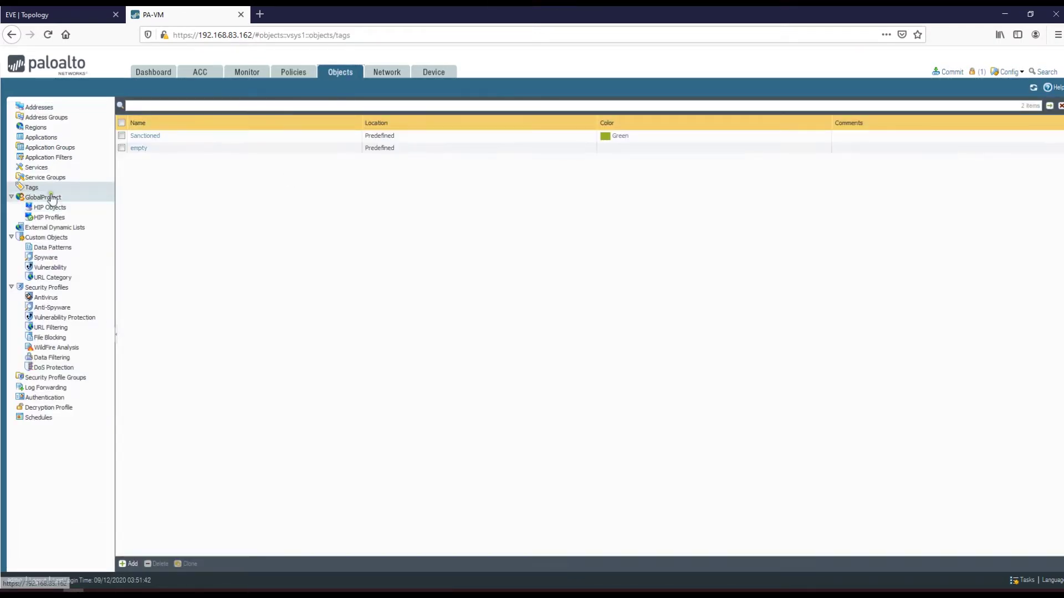
pyautogui.click(129, 564)
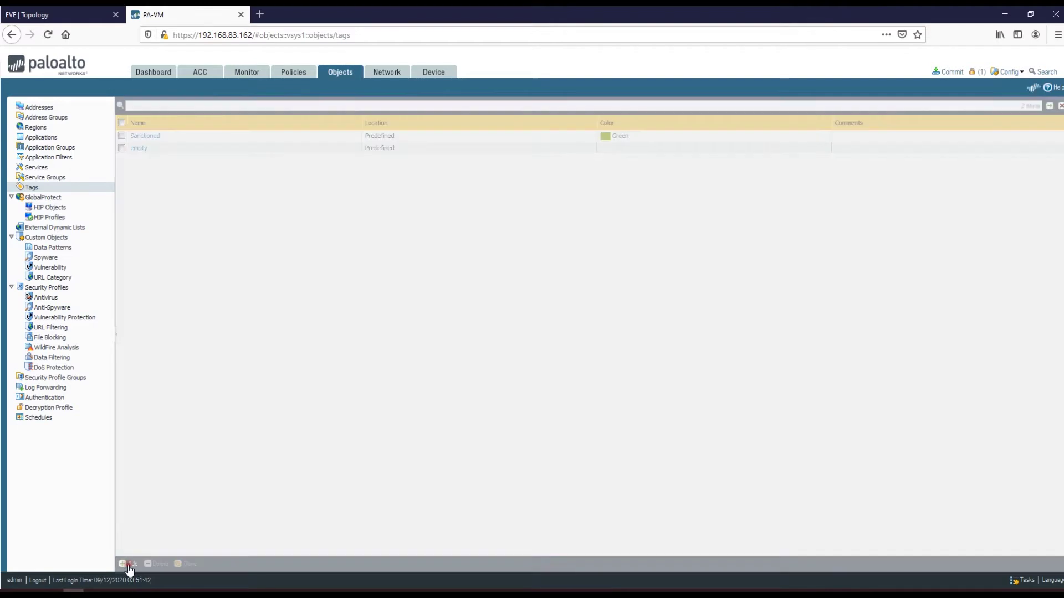
pyautogui.click(632, 300)
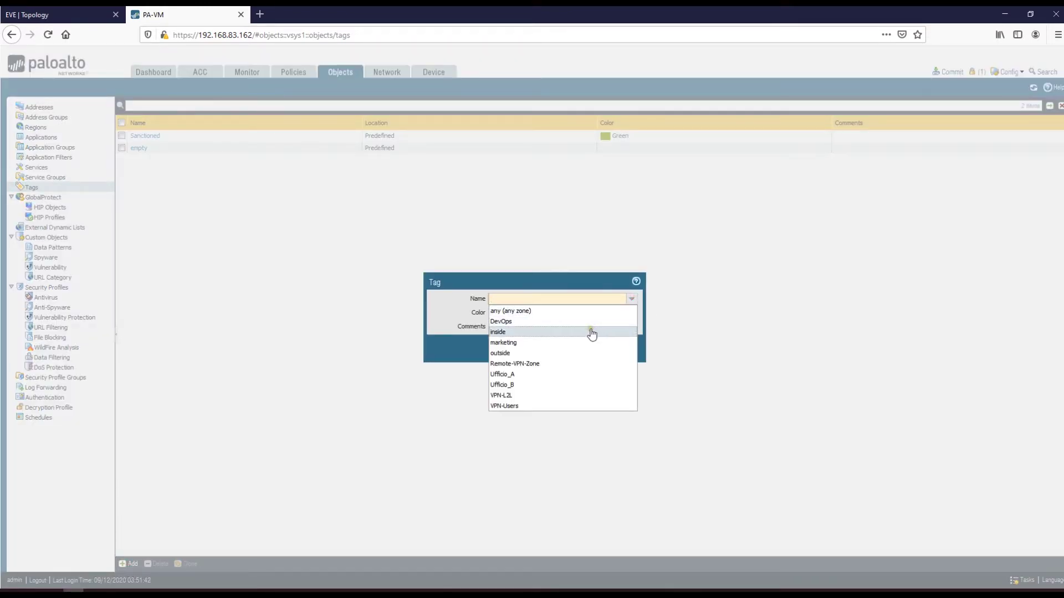
pyautogui.click(591, 331)
pyautogui.click(630, 314)
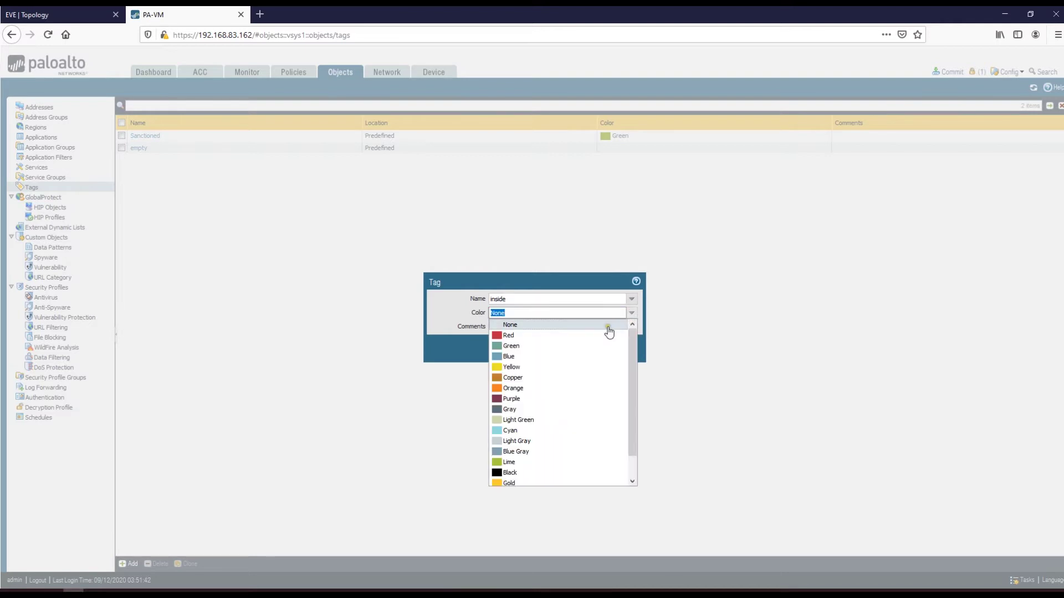
pyautogui.click(591, 346)
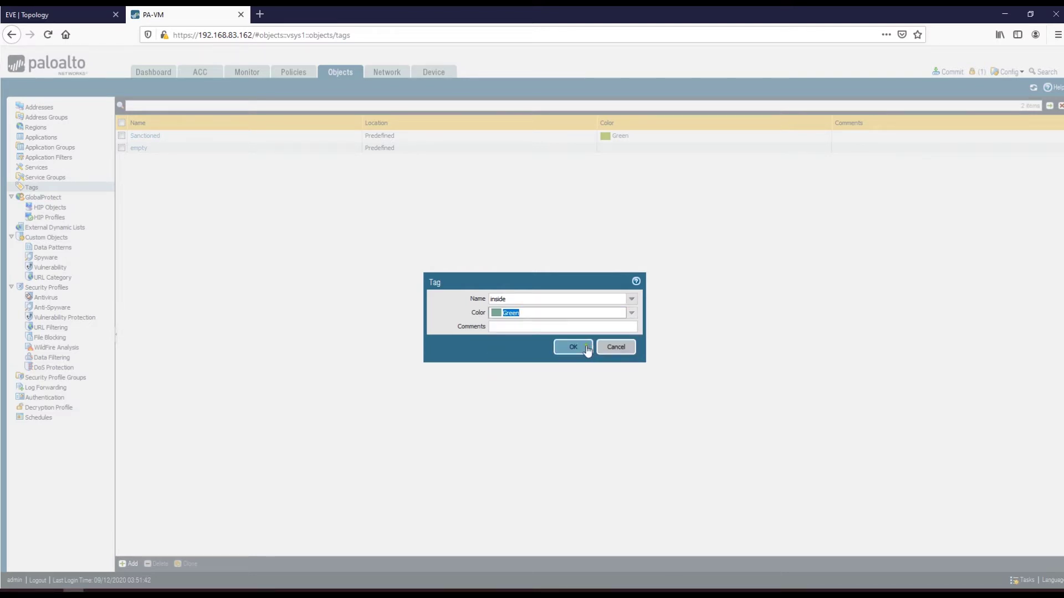
pyautogui.click(587, 349)
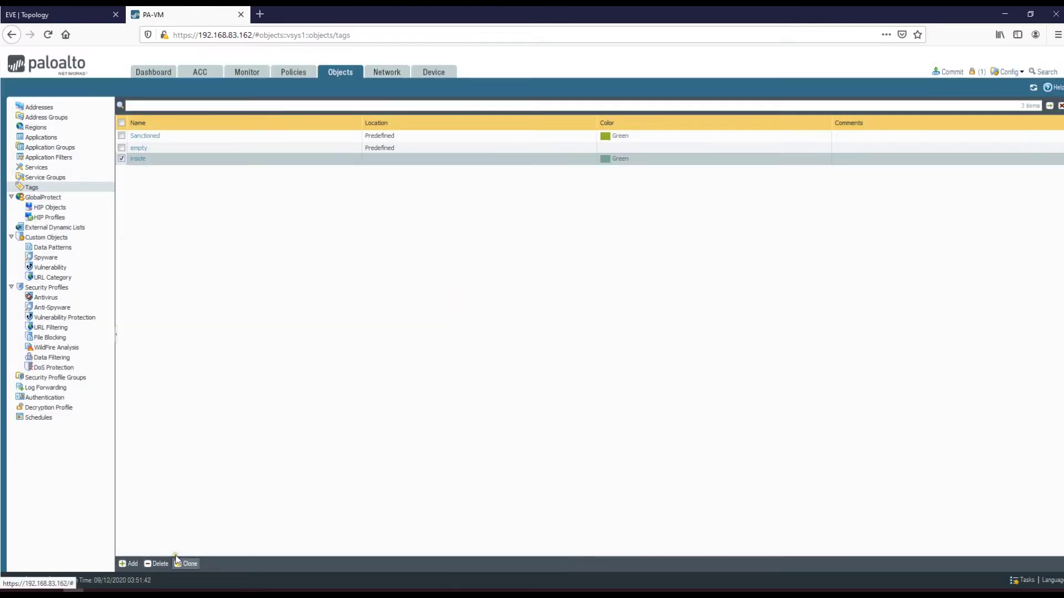
# Step: Create a tag object for the outside zone with the color Red
pyautogui.click(133, 564)
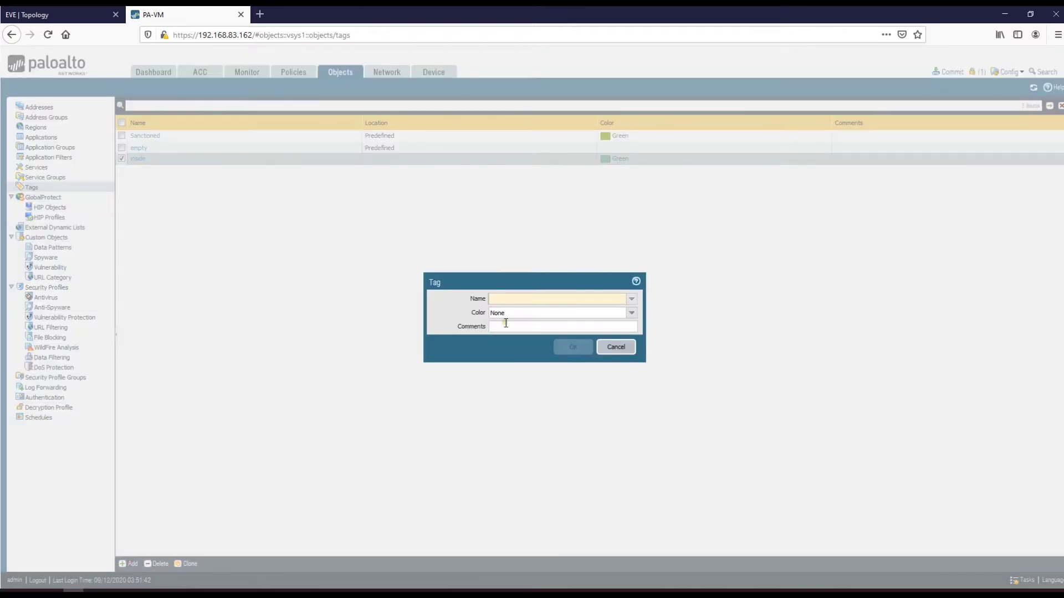
pyautogui.click(631, 299)
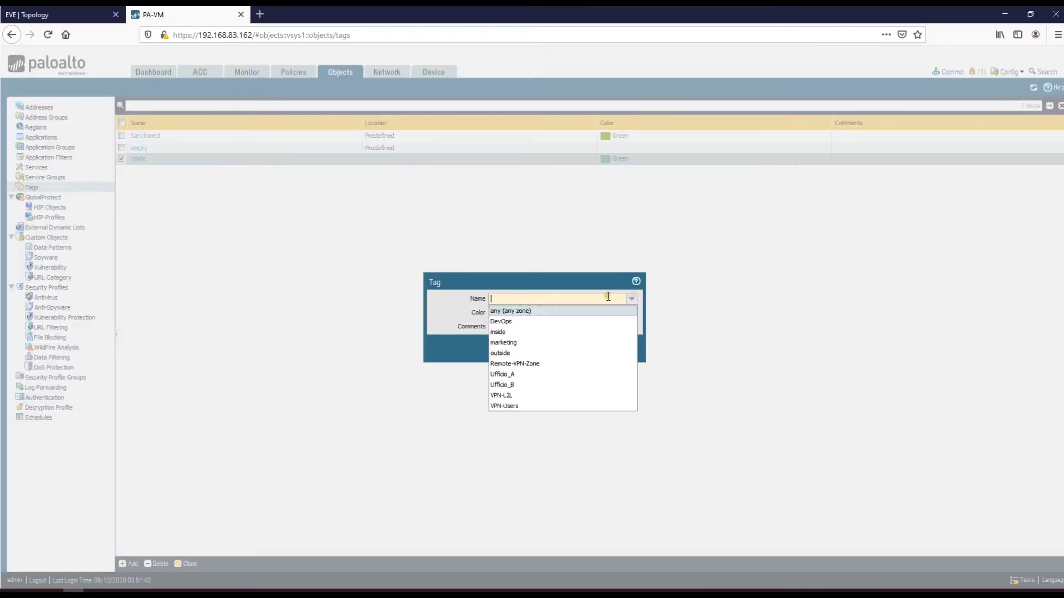
pyautogui.click(548, 353)
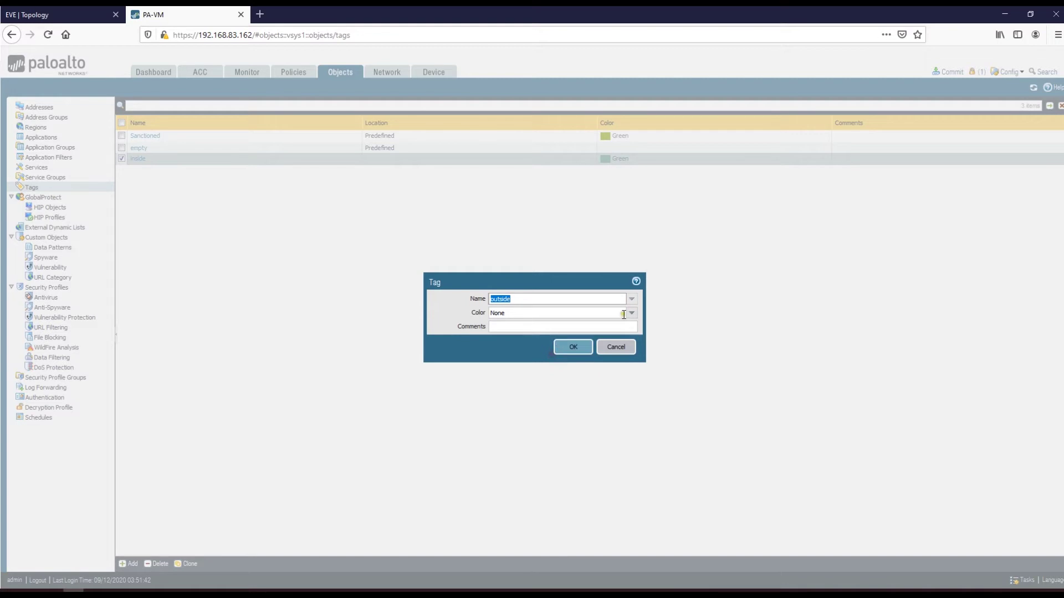
pyautogui.click(630, 314)
pyautogui.click(575, 336)
pyautogui.click(573, 347)
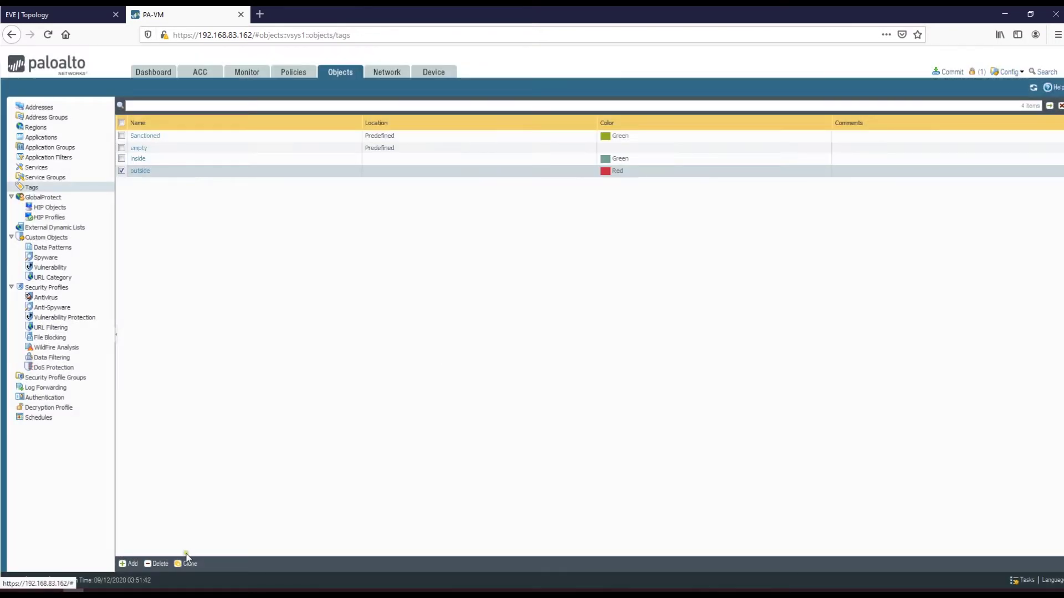
# Step: Create a tag object for the DevOps zone with the color Blue
pyautogui.click(124, 564)
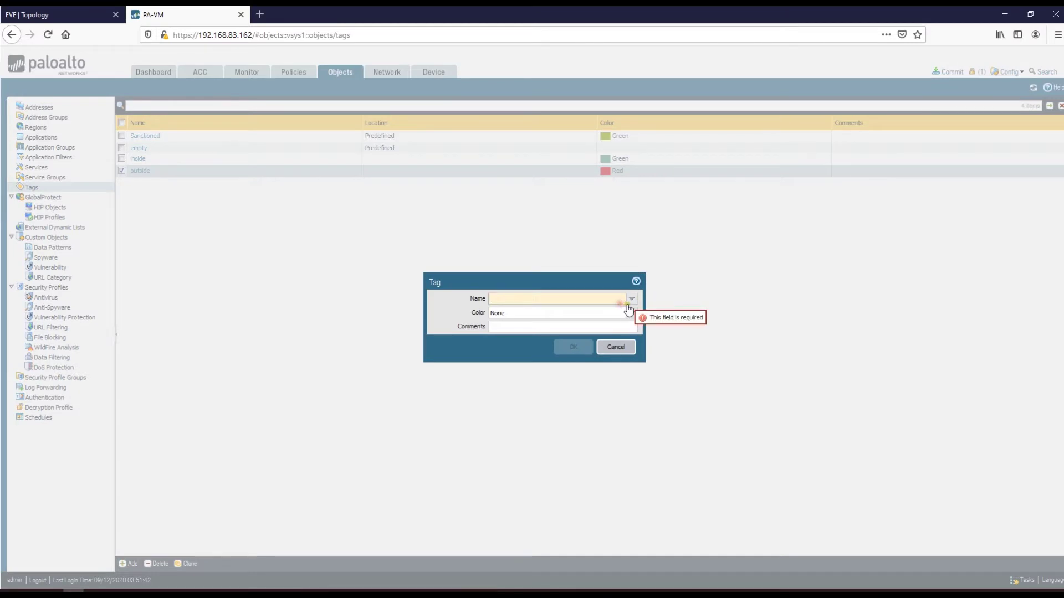
pyautogui.click(631, 299)
pyautogui.click(588, 321)
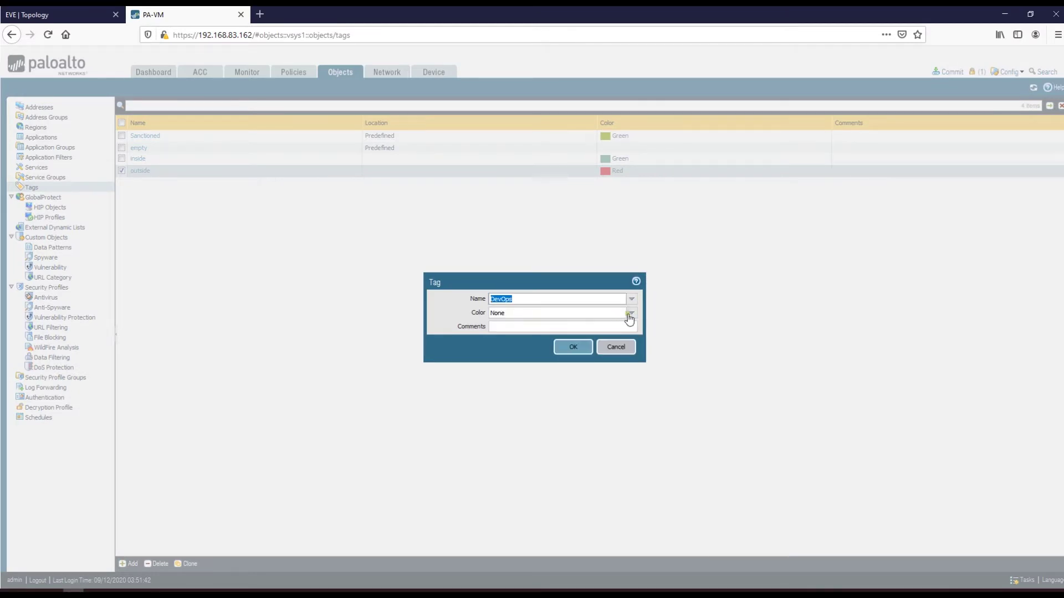
pyautogui.click(631, 313)
pyautogui.click(590, 347)
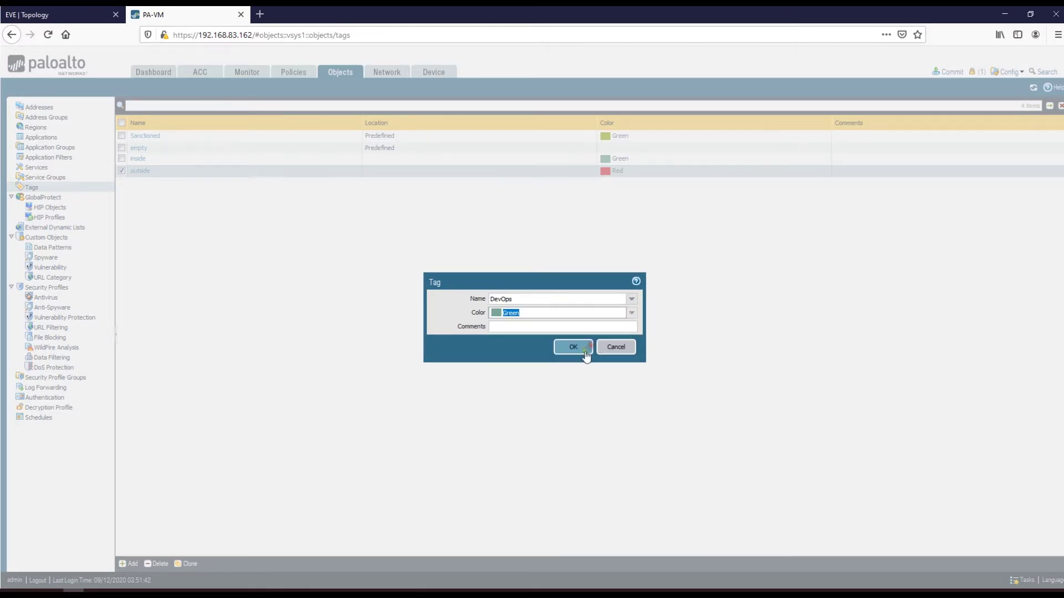
pyautogui.click(631, 313)
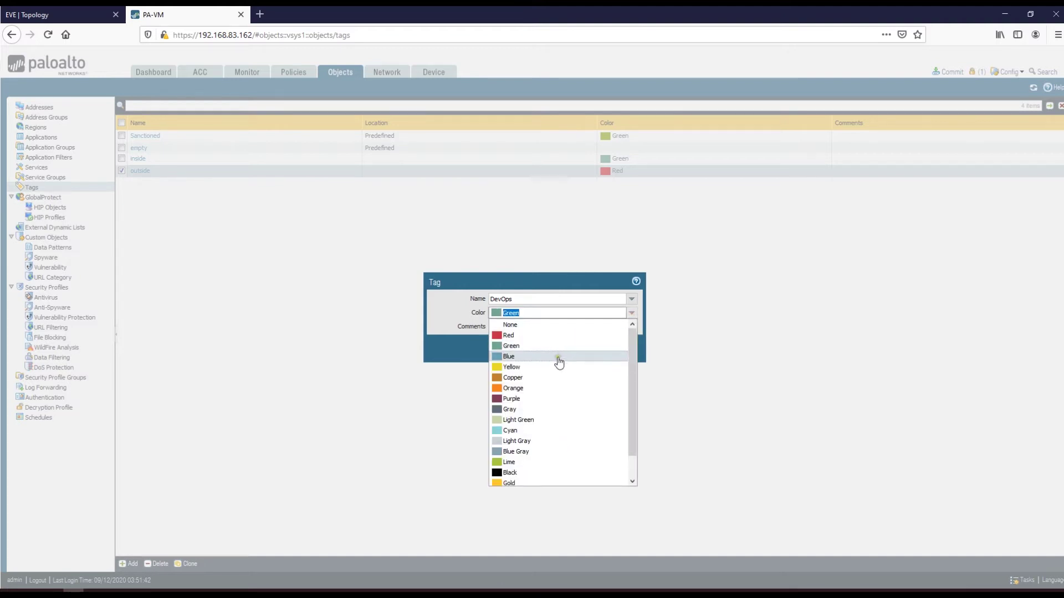
pyautogui.click(556, 358)
pyautogui.click(570, 347)
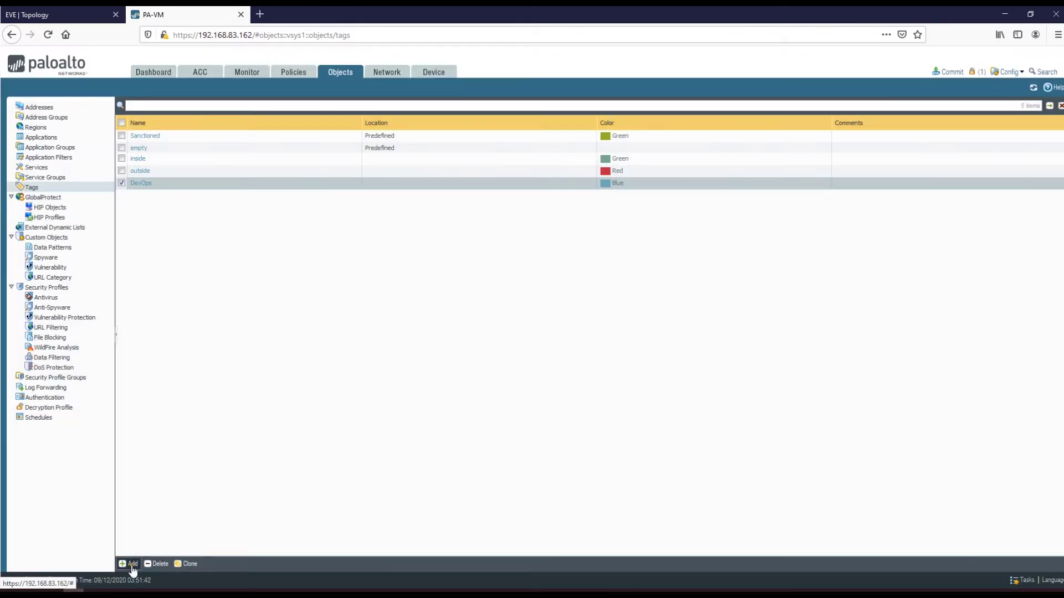
# Step: Create a tag object for the marketing zone with the color Orange
pyautogui.click(132, 565)
pyautogui.click(632, 300)
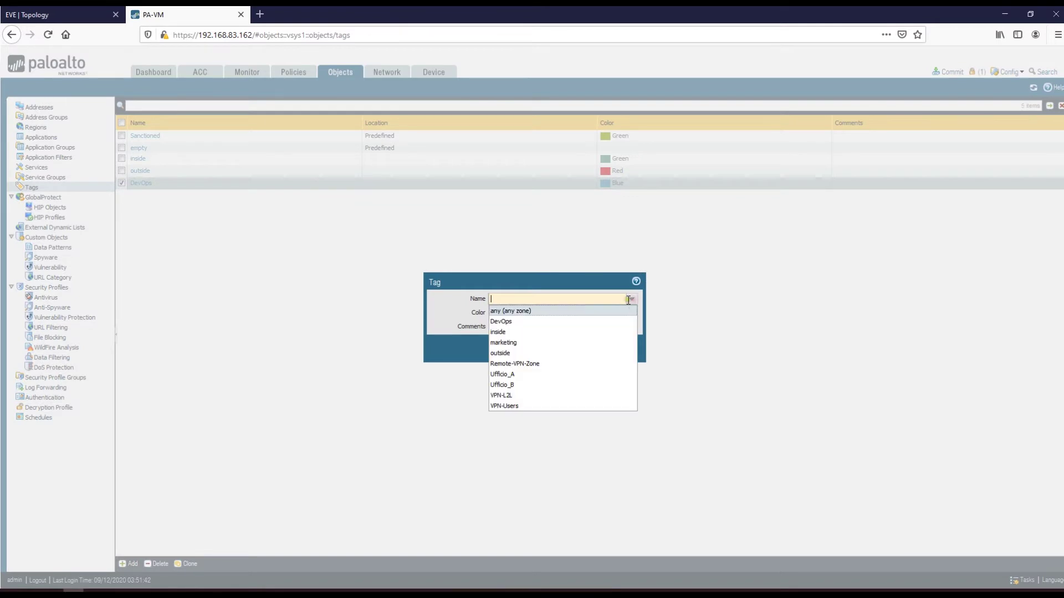
pyautogui.click(588, 344)
pyautogui.click(631, 313)
pyautogui.click(541, 384)
pyautogui.click(575, 348)
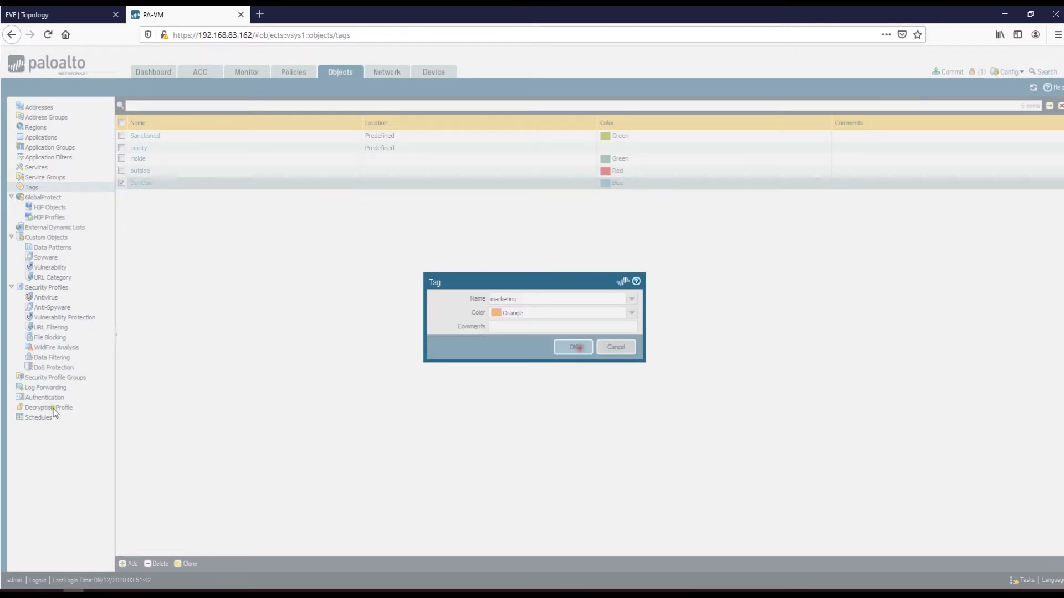
# Step: Create a tag object for the Ufficio_A zone with the color Gray
pyautogui.click(129, 564)
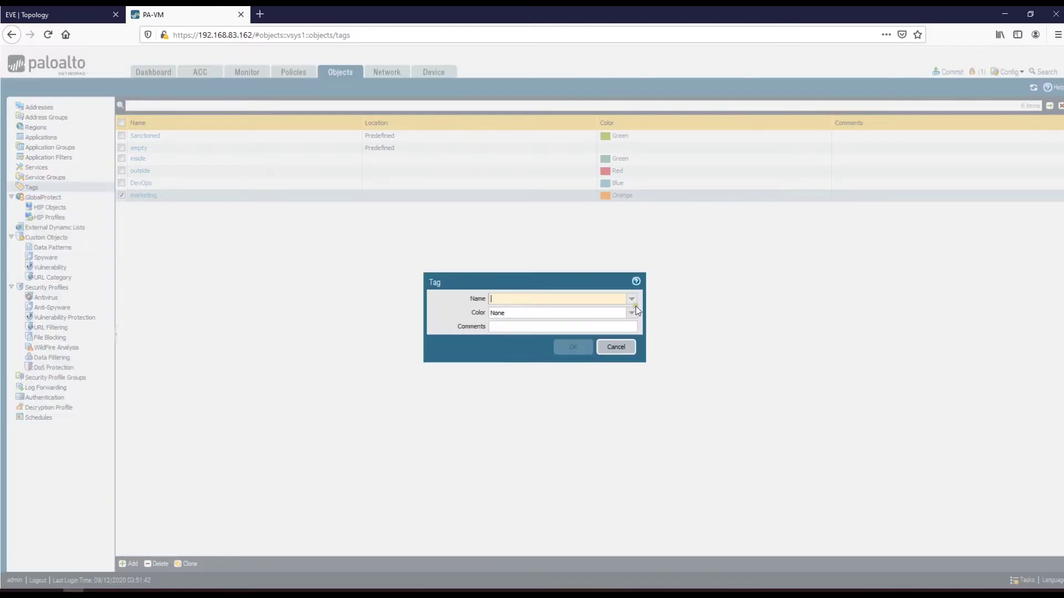
pyautogui.click(631, 299)
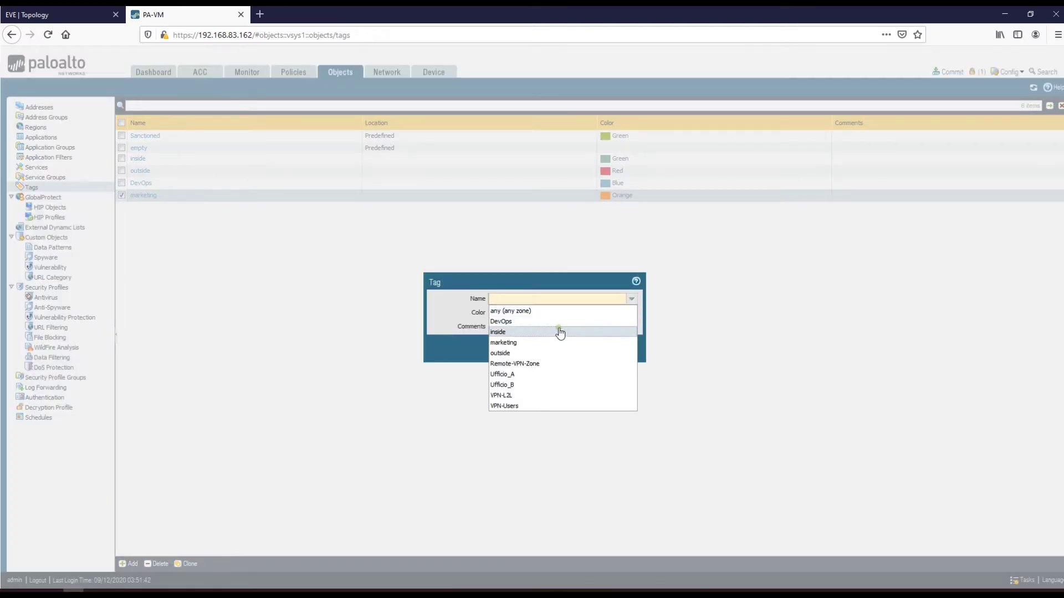
pyautogui.click(561, 374)
pyautogui.click(623, 314)
pyautogui.click(631, 313)
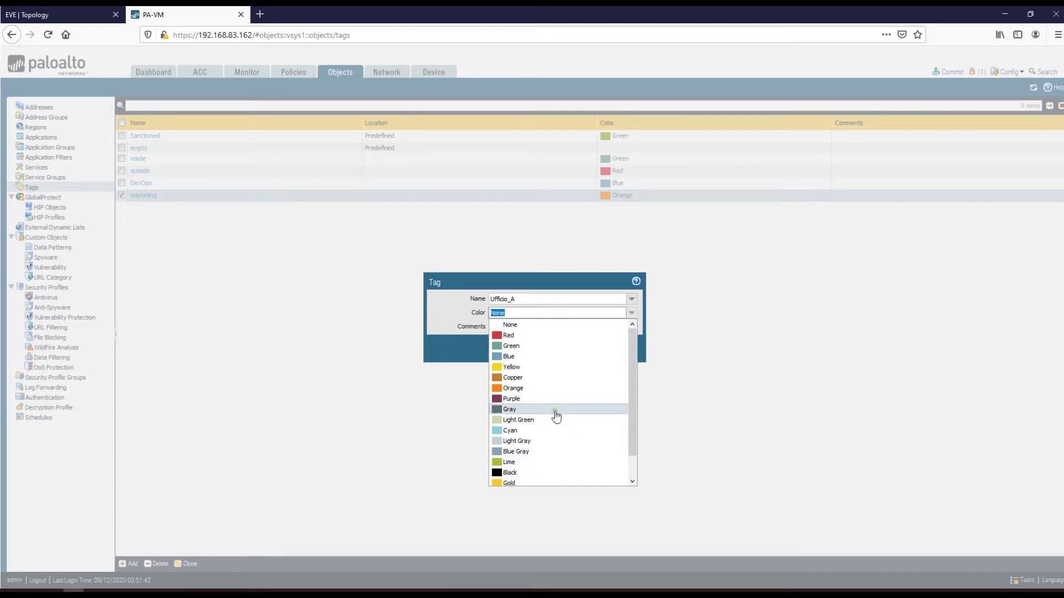
pyautogui.click(556, 410)
pyautogui.click(568, 349)
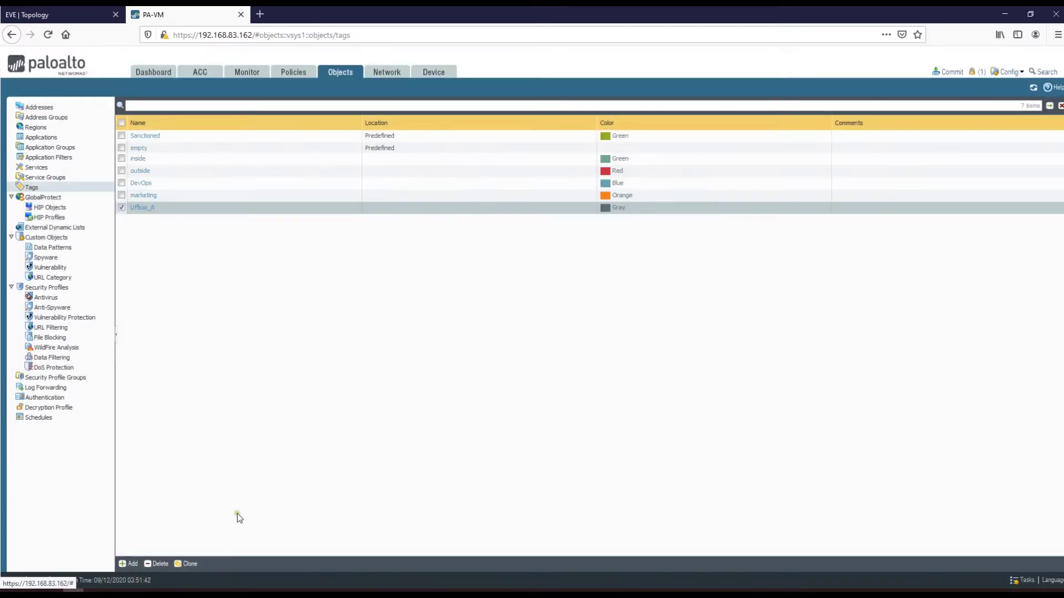
# Step: Create a tag object for the Ufficio_B zone with the color Yellow
pyautogui.click(132, 563)
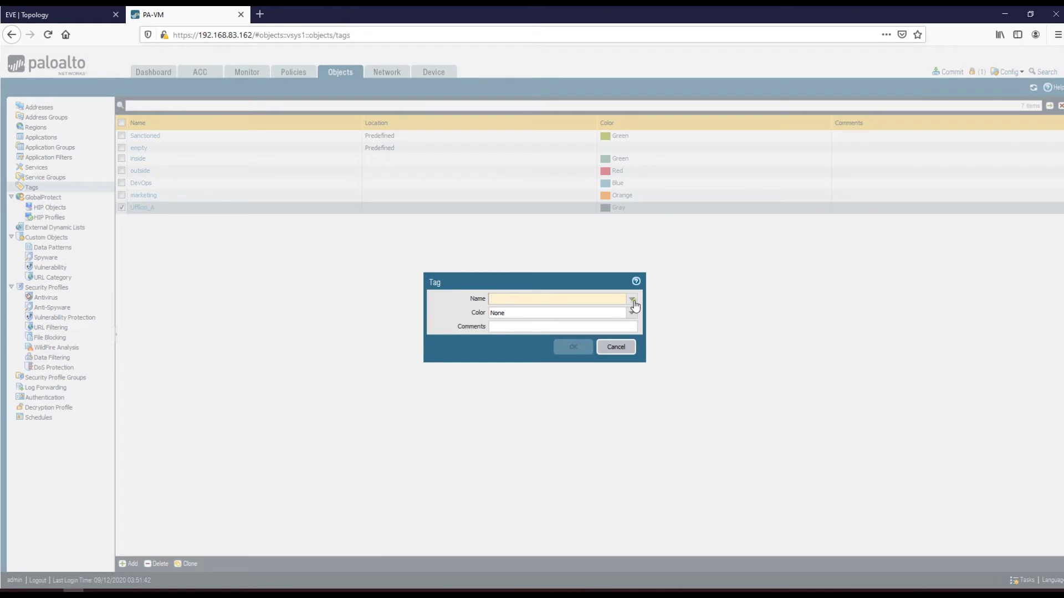
pyautogui.click(632, 299)
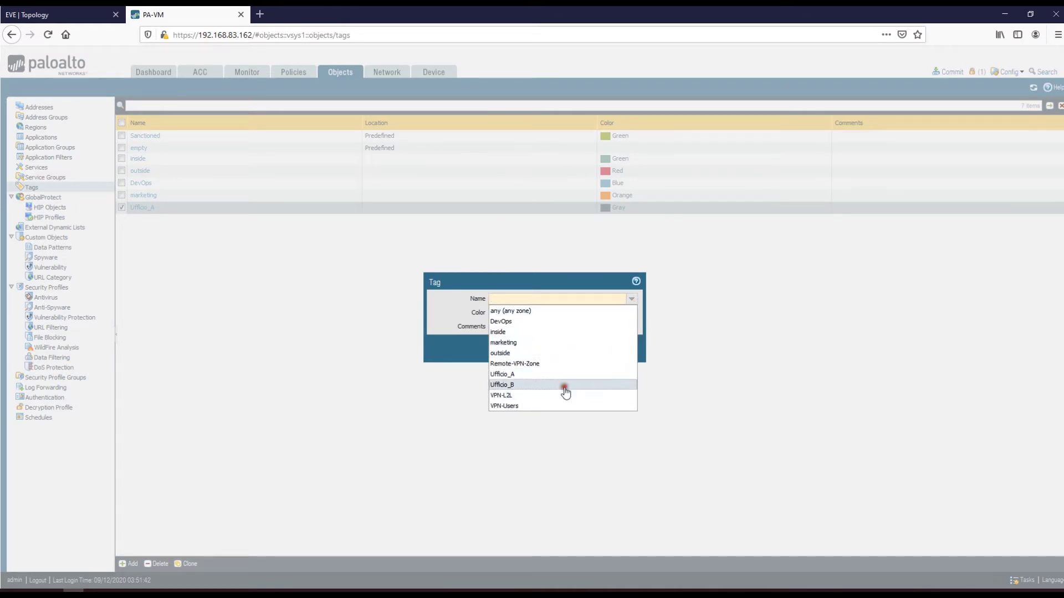
pyautogui.click(565, 386)
pyautogui.click(631, 313)
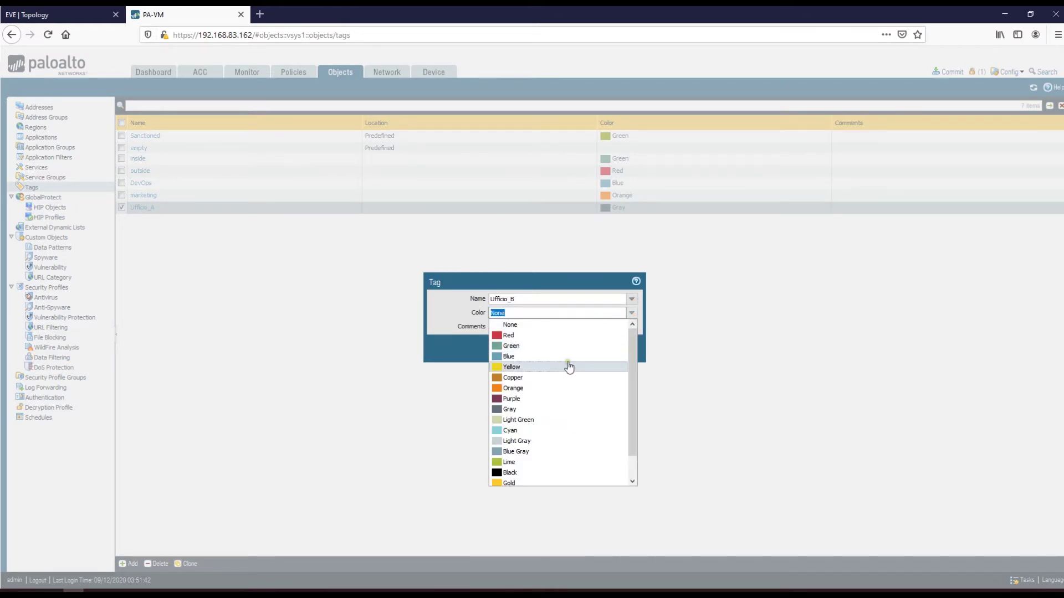
pyautogui.click(570, 364)
pyautogui.click(573, 347)
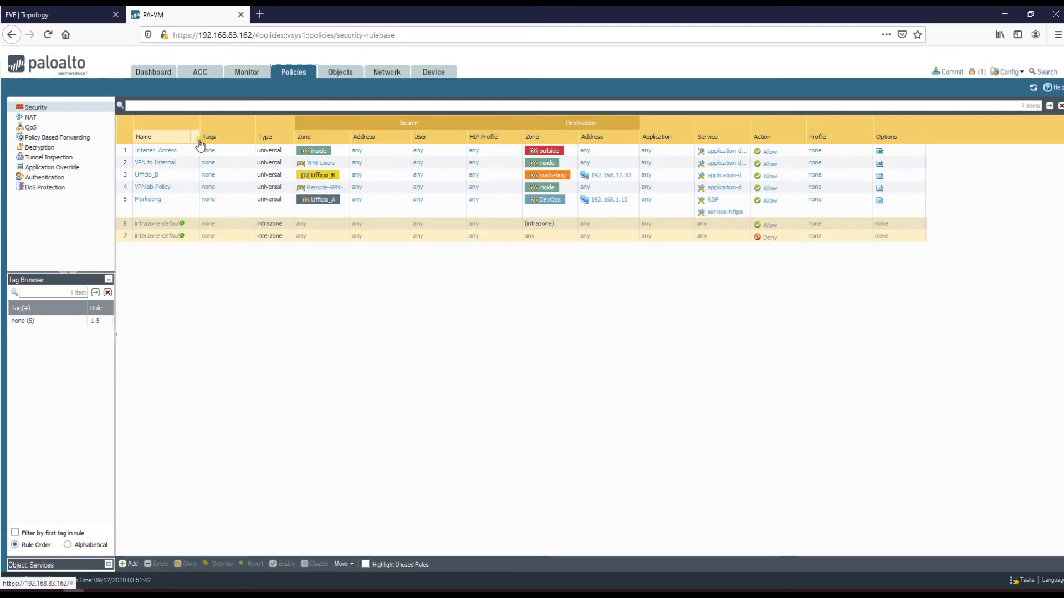
# Step: Check which columns can be shown in the security policy rule table, leaving the selection as it is
pyautogui.click(197, 138)
pyautogui.moveTo(210, 152)
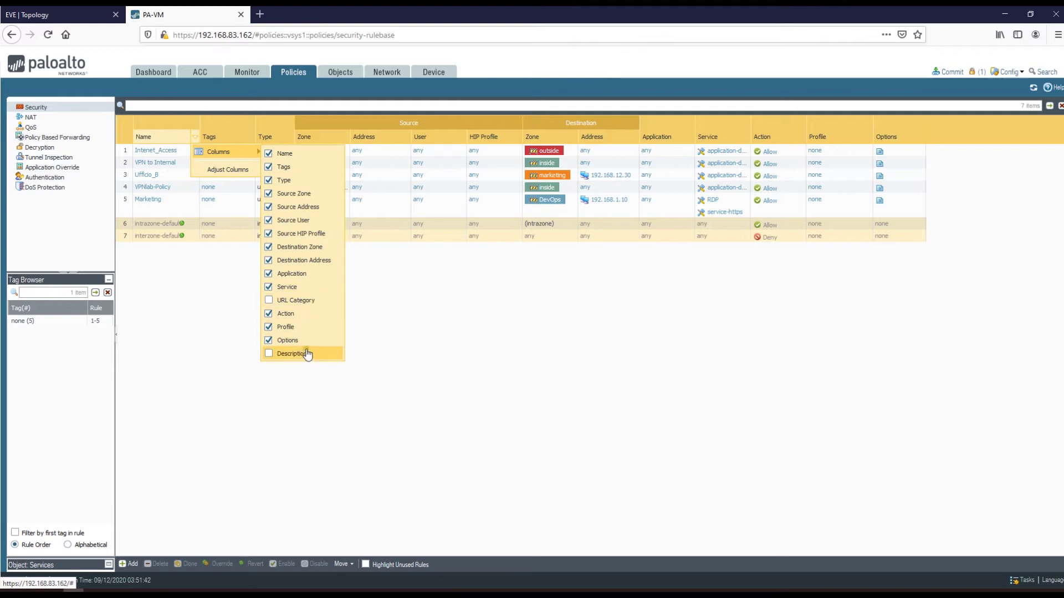
pyautogui.click(221, 310)
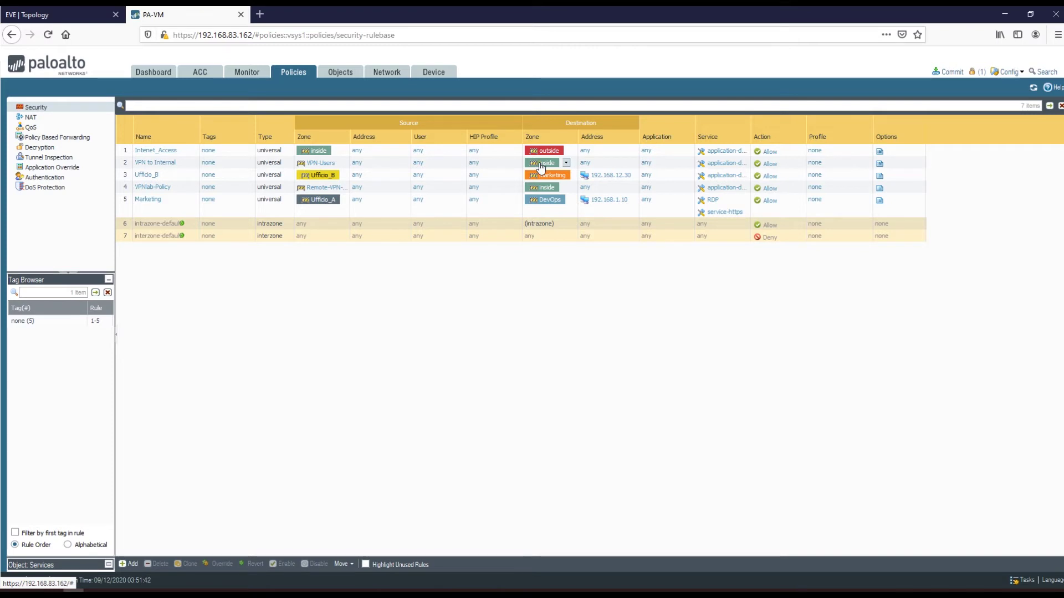
# Step: Assign the inside tag to security rule 1, the internet access rule
pyautogui.click(211, 152)
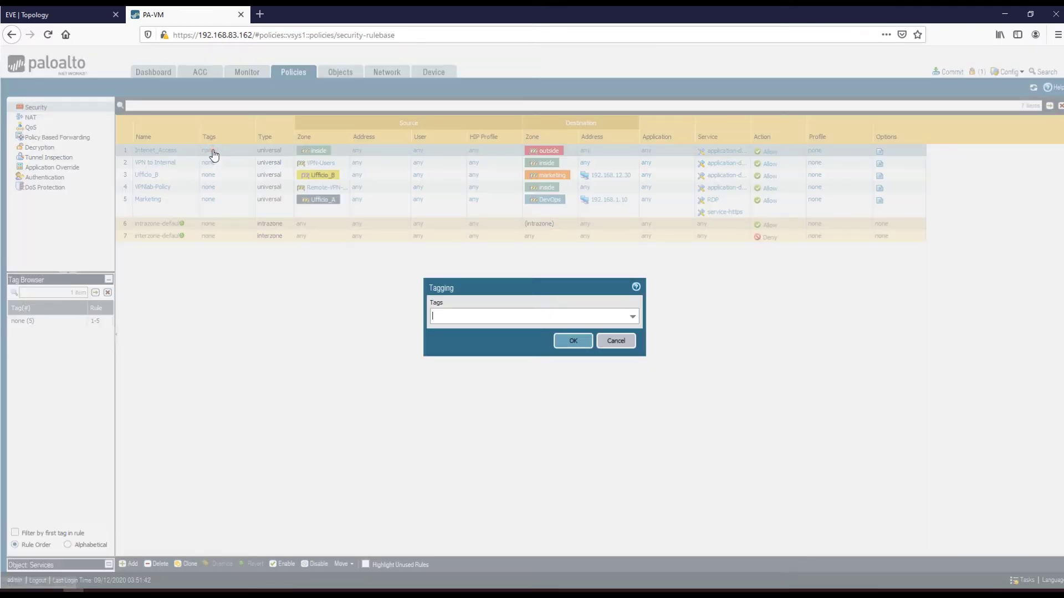
pyautogui.click(633, 315)
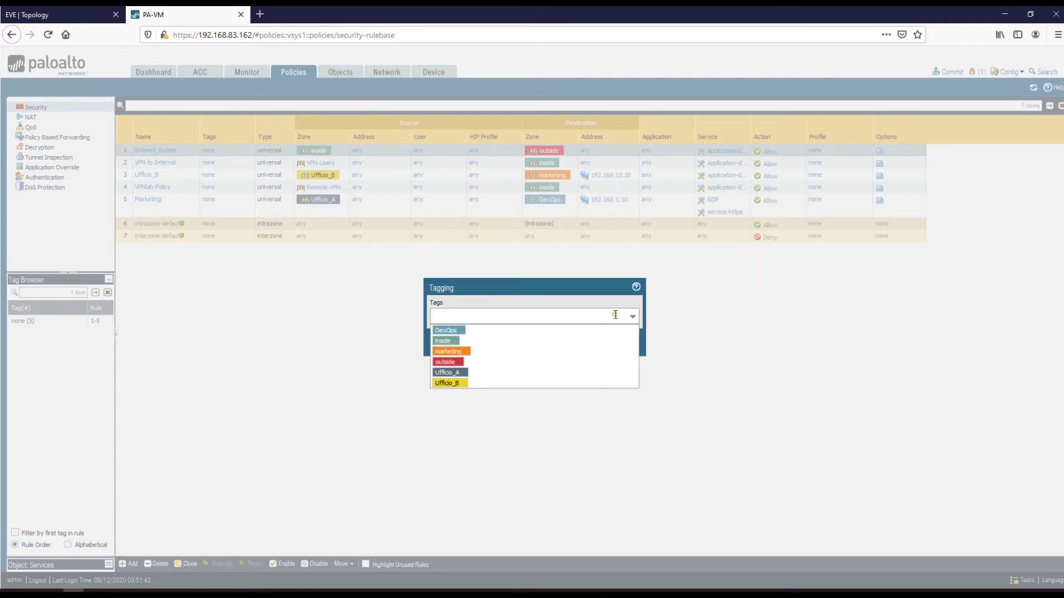
pyautogui.click(535, 343)
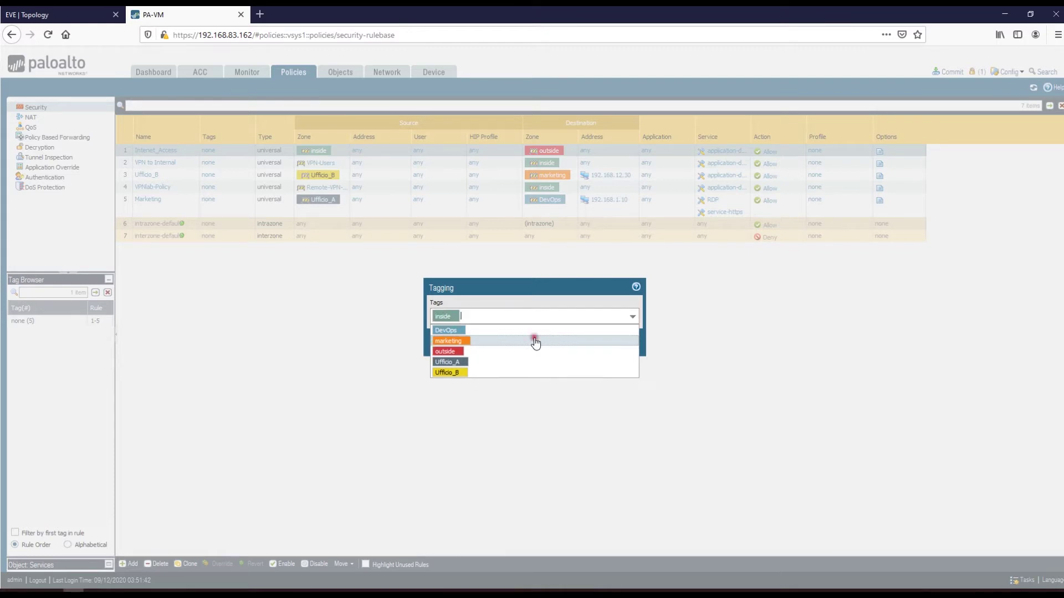
pyautogui.click(529, 302)
pyautogui.click(572, 340)
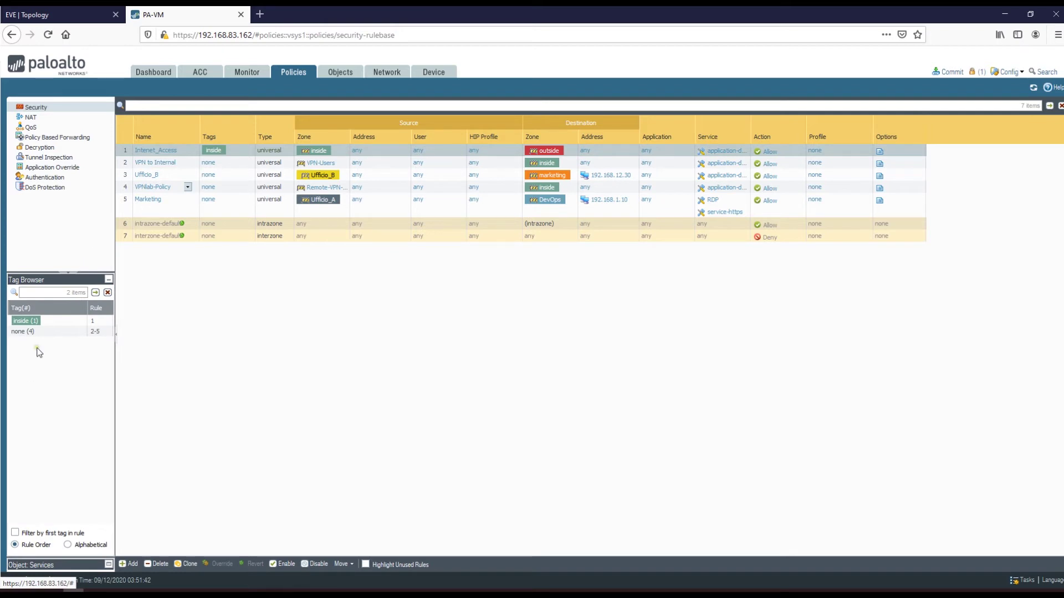
pyautogui.moveTo(39, 328)
pyautogui.moveTo(94, 326)
pyautogui.click(227, 161)
pyautogui.click(632, 317)
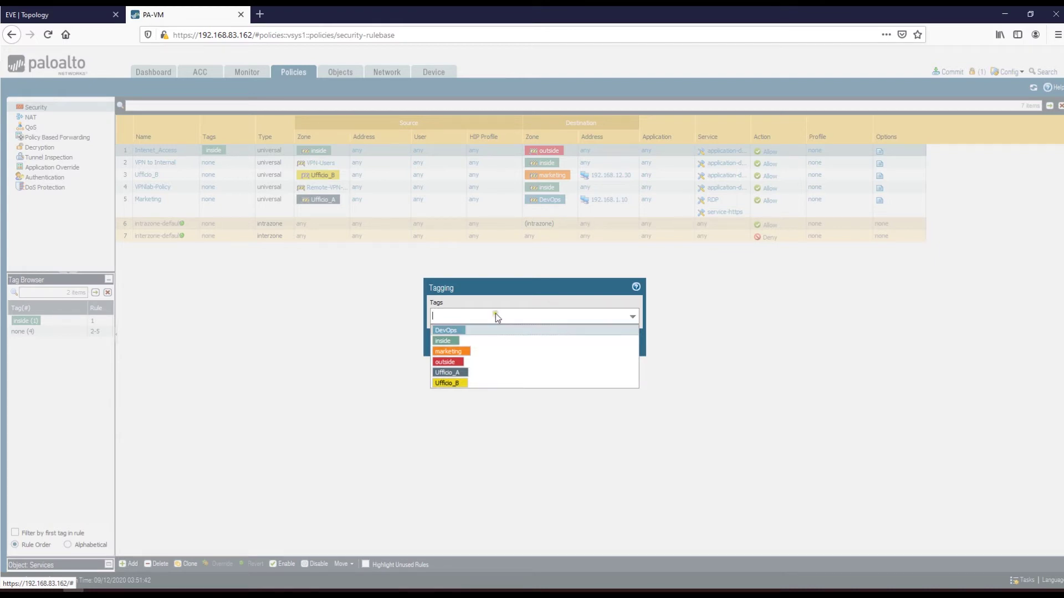
pyautogui.click(615, 302)
pyautogui.click(616, 341)
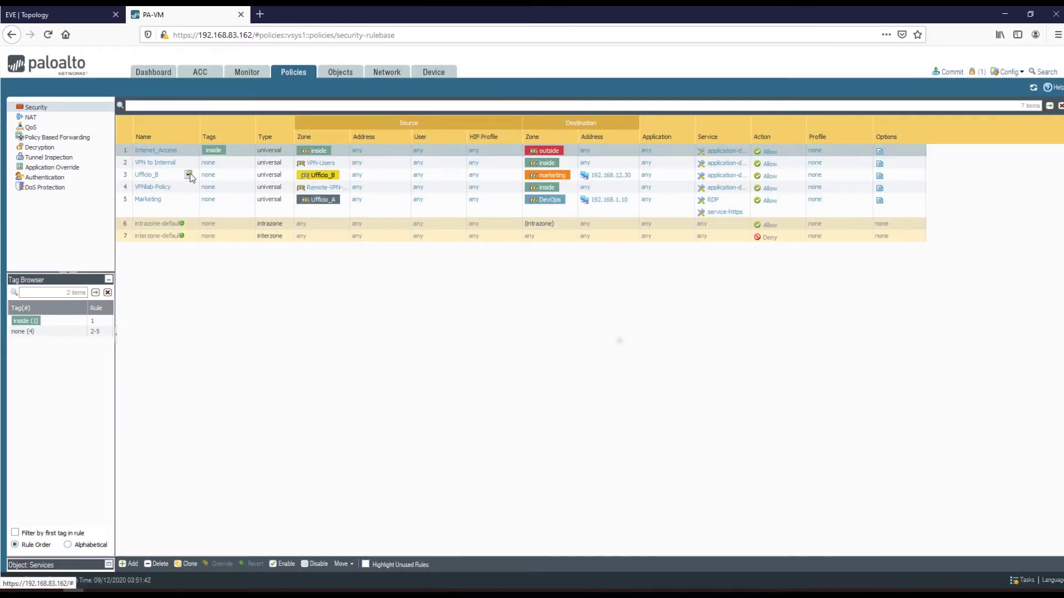
# Step: Assign the Ufficio_B tag to the Ufficio_B security policy rule
pyautogui.click(146, 175)
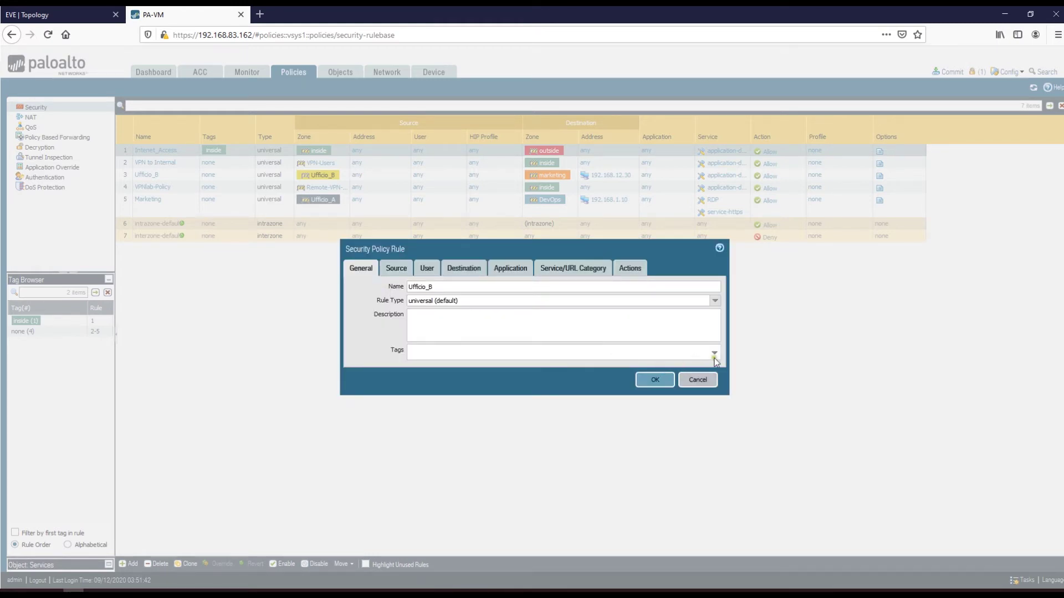
pyautogui.click(714, 355)
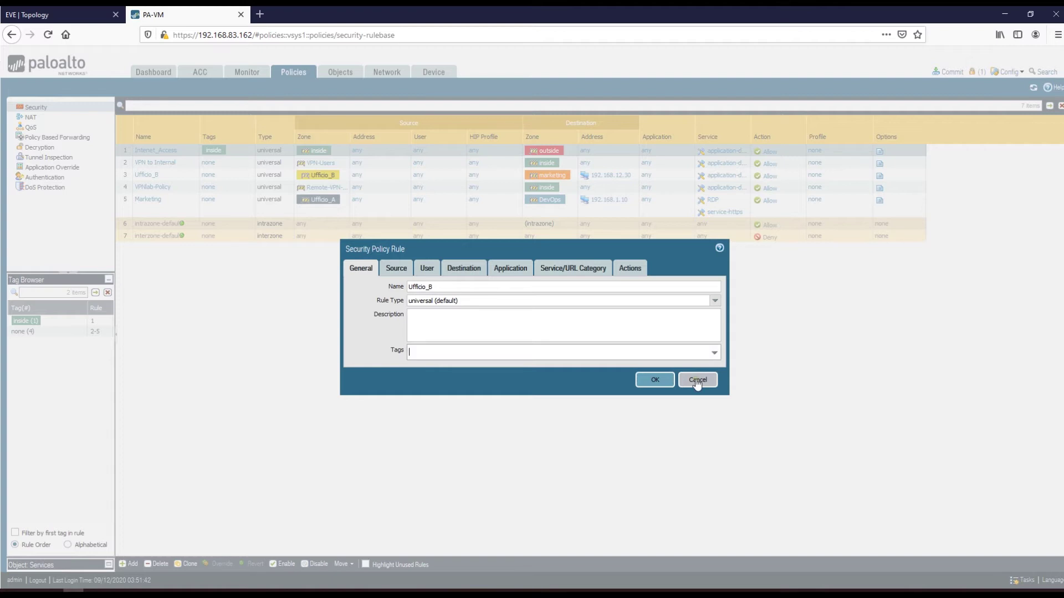
pyautogui.click(497, 353)
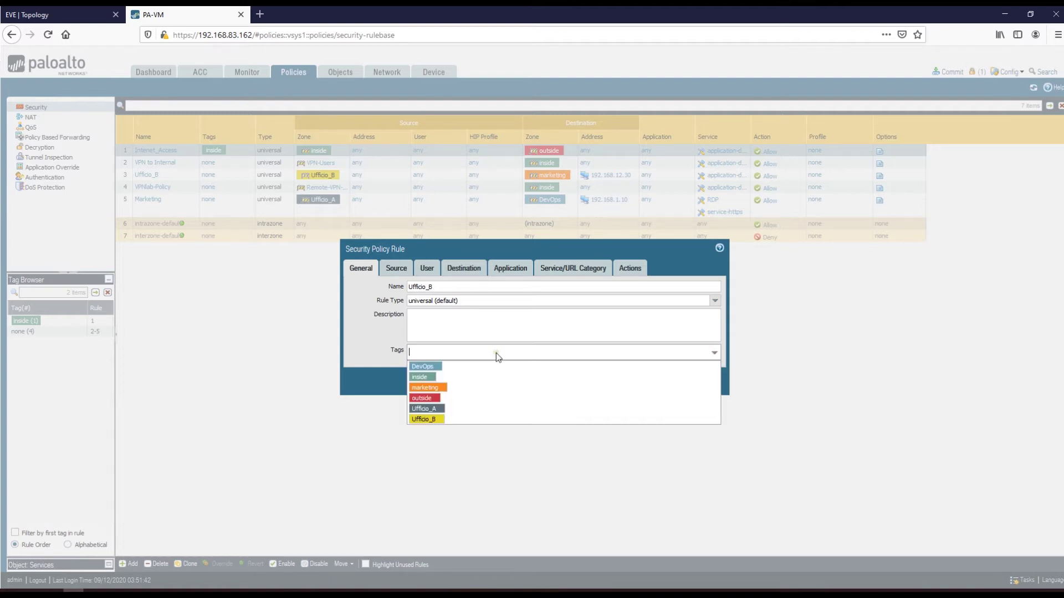
pyautogui.click(453, 419)
pyautogui.click(336, 357)
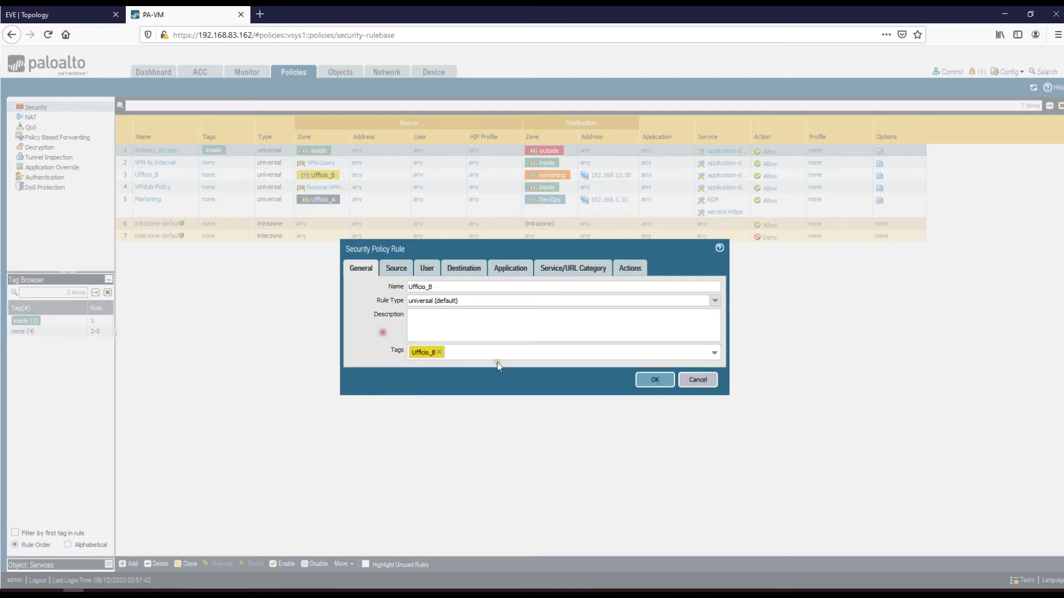
pyautogui.click(655, 380)
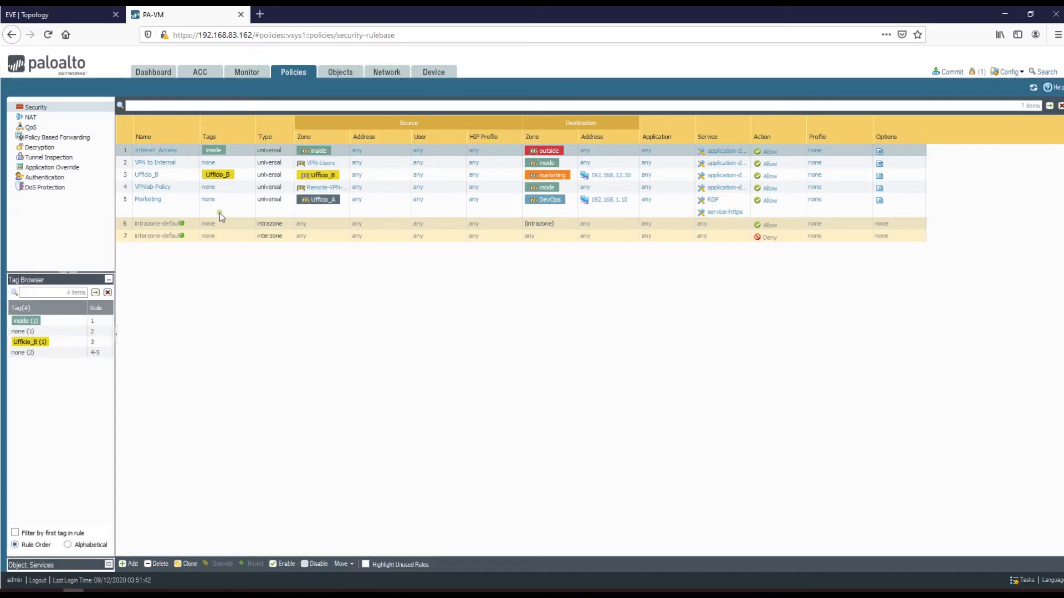
# Step: Assign the marketing tag to the Marketing security policy rule
pyautogui.click(154, 201)
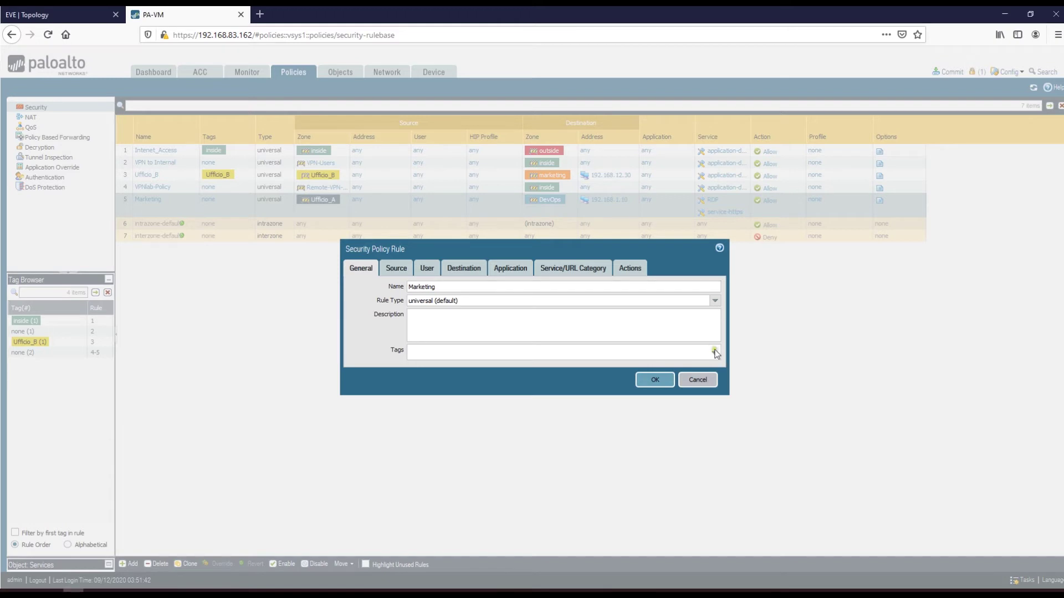
pyautogui.click(714, 352)
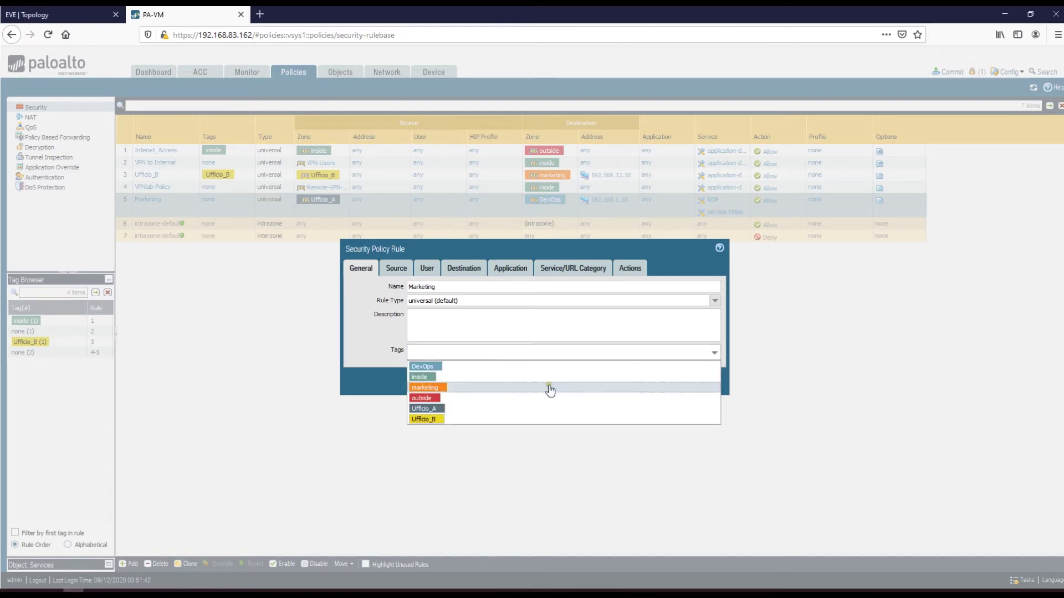
pyautogui.click(498, 388)
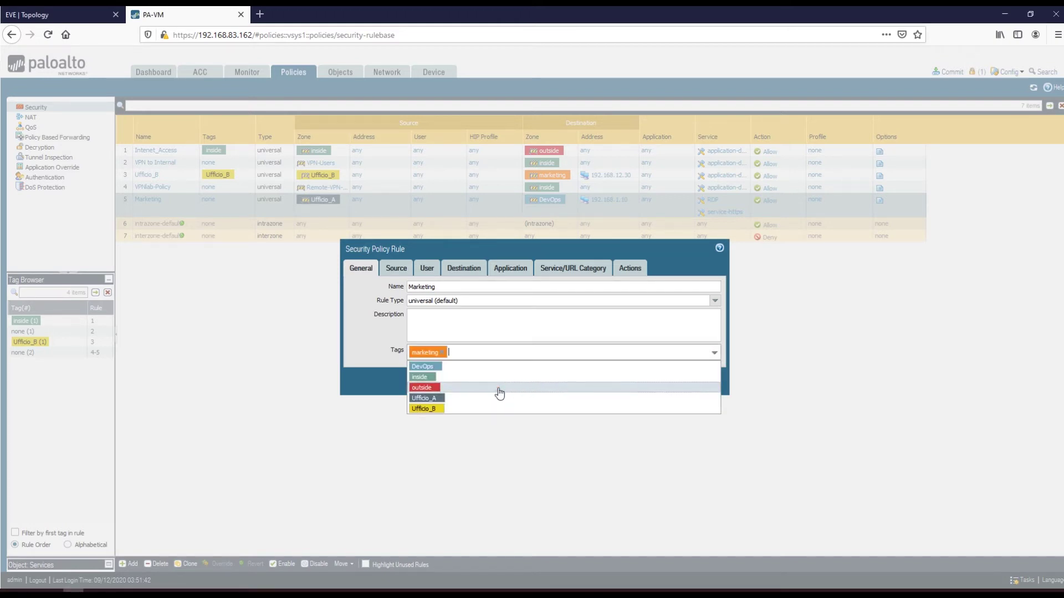
pyautogui.click(388, 329)
pyautogui.click(643, 382)
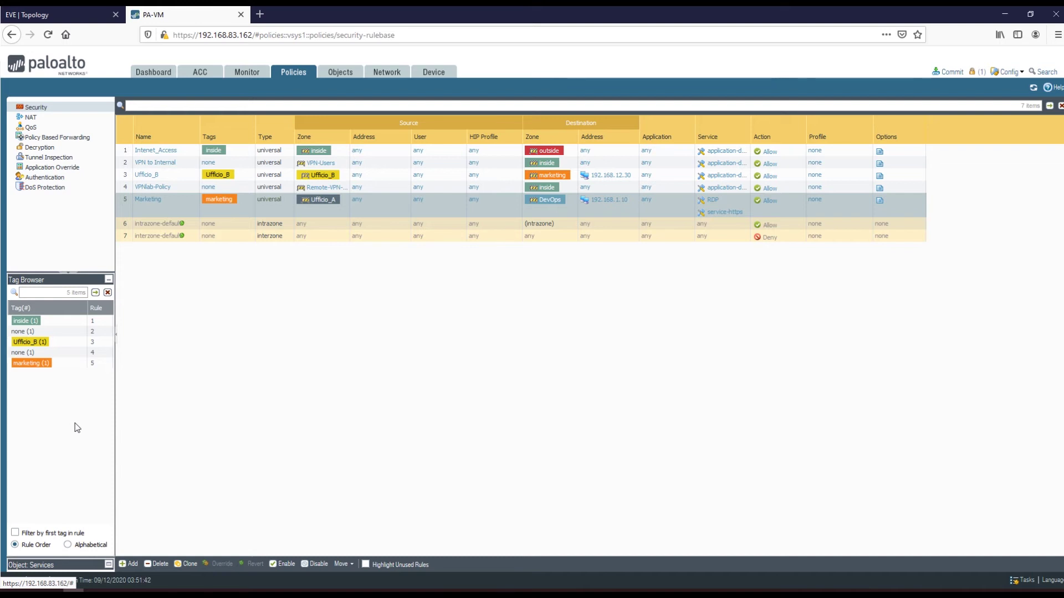
# Step: Filter the rulebase by the marketing tag and start a new rule named access_server_manifattura from that filtered view
pyautogui.click(57, 368)
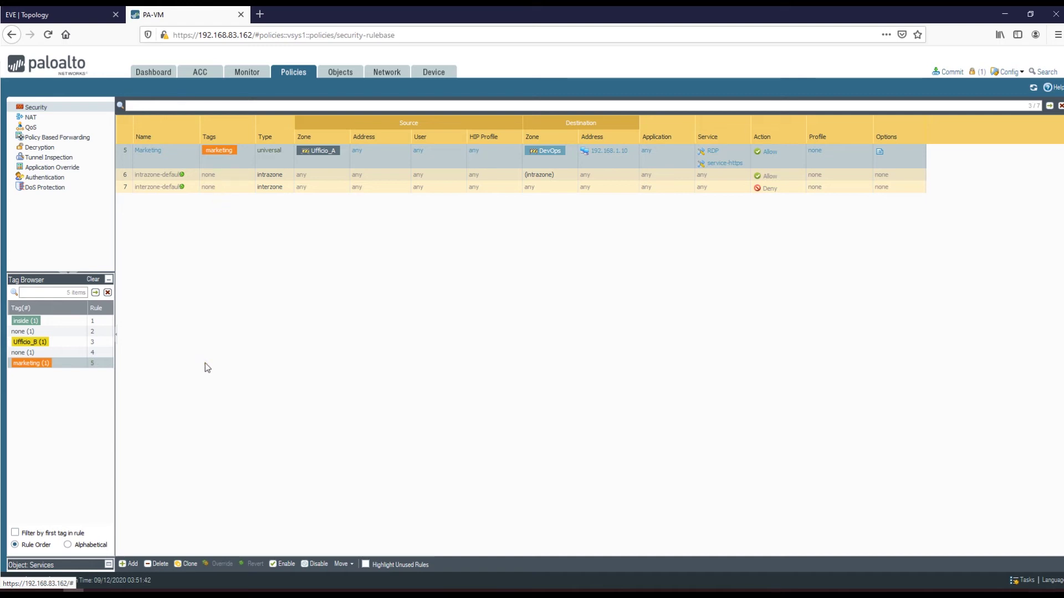
pyautogui.click(133, 564)
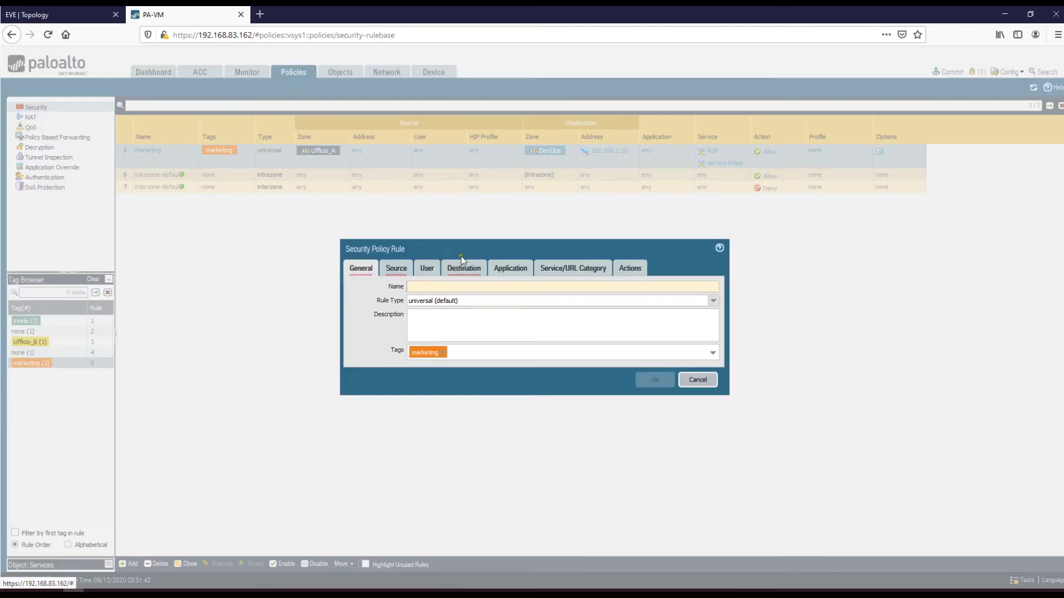
pyautogui.moveTo(469, 247); pyautogui.dragTo(411, 268)
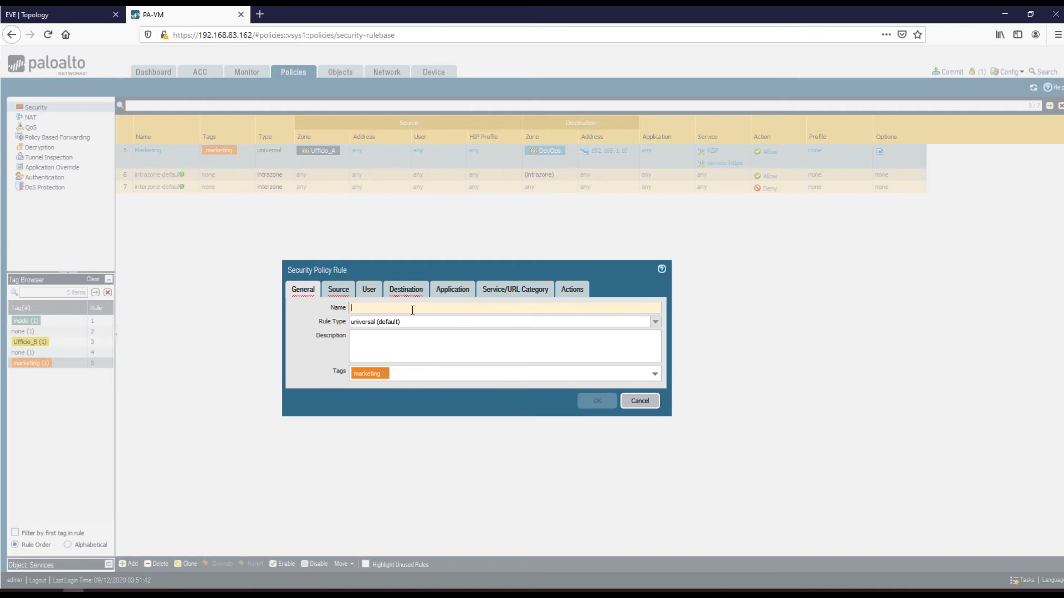
pyautogui.write('ccess_server_manifattura')
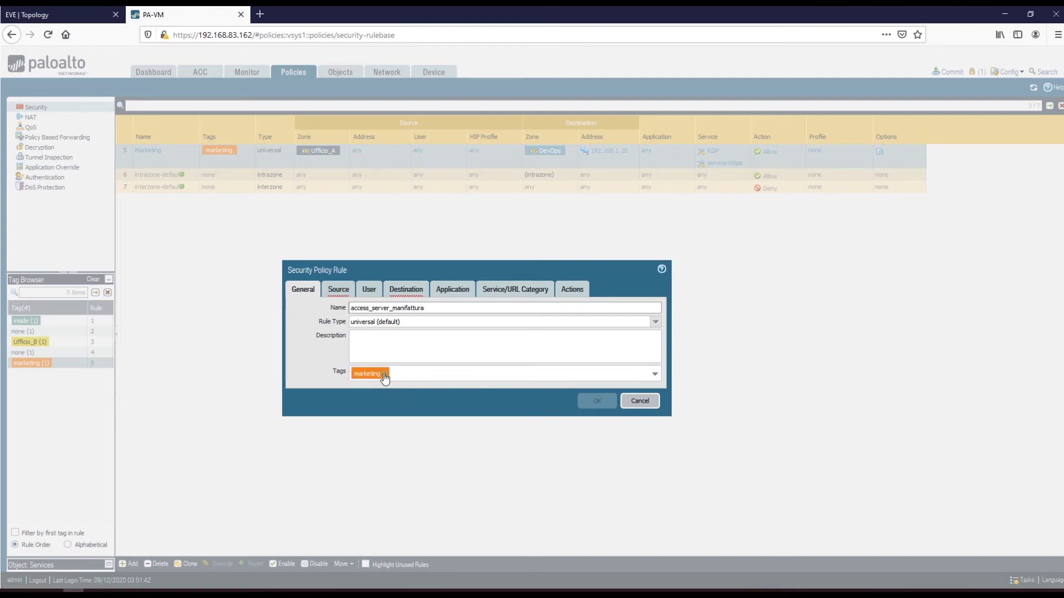
# Step: Set the source zone of the new rule to marketing
pyautogui.click(333, 290)
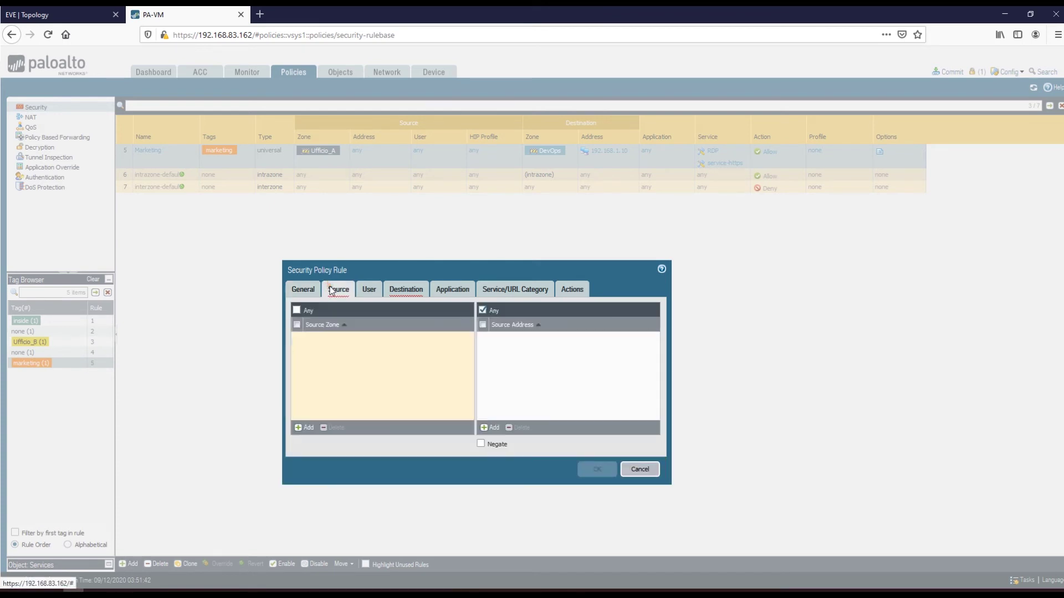
pyautogui.click(306, 428)
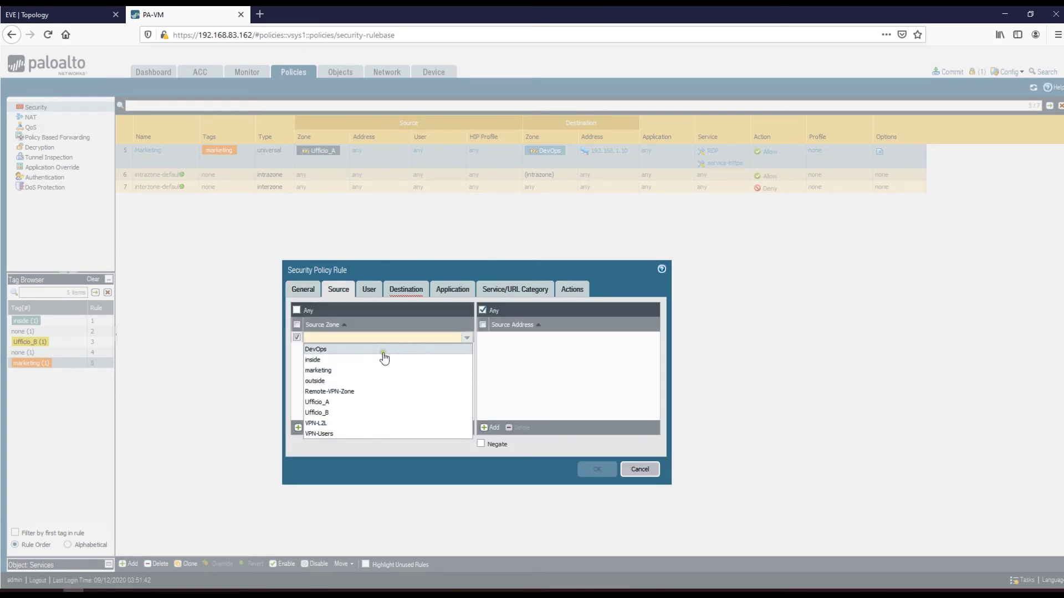
pyautogui.click(382, 370)
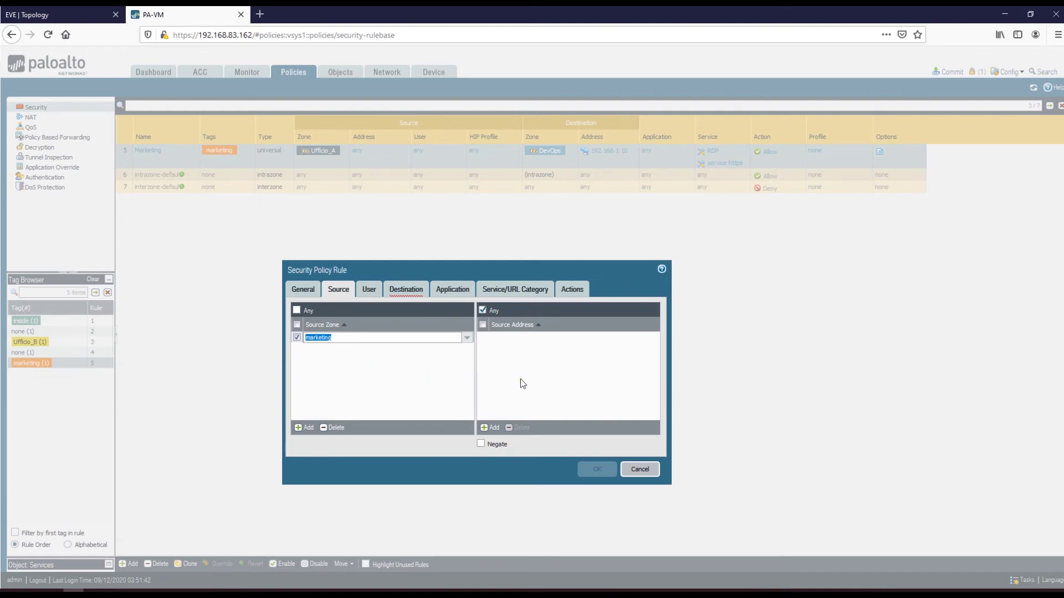
# Step: Set the new rule's destination zone to Ufficio_B and its destination address to 192.168.9.12
pyautogui.click(397, 290)
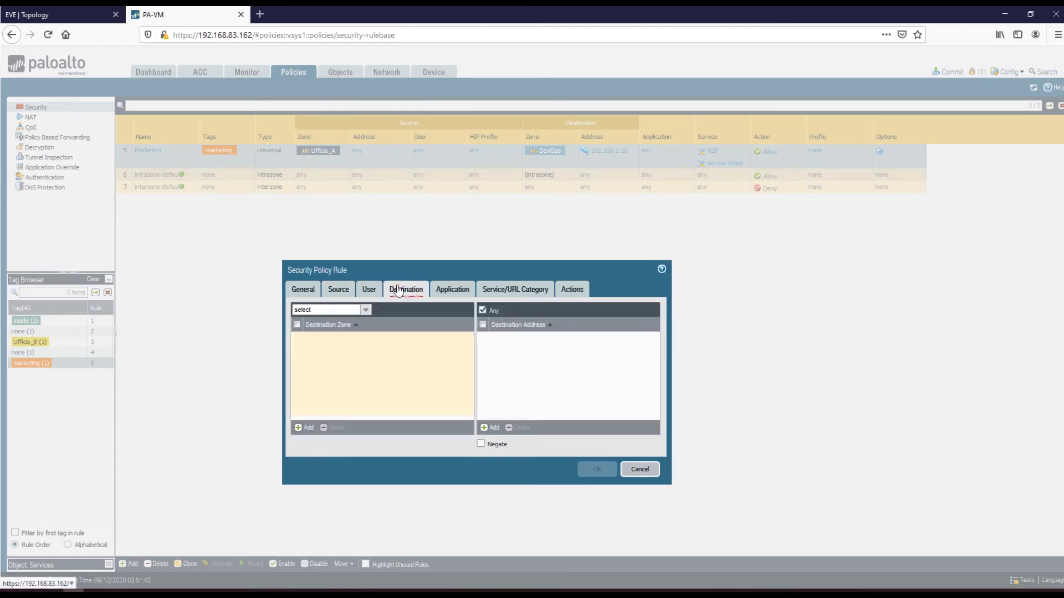
pyautogui.click(299, 289)
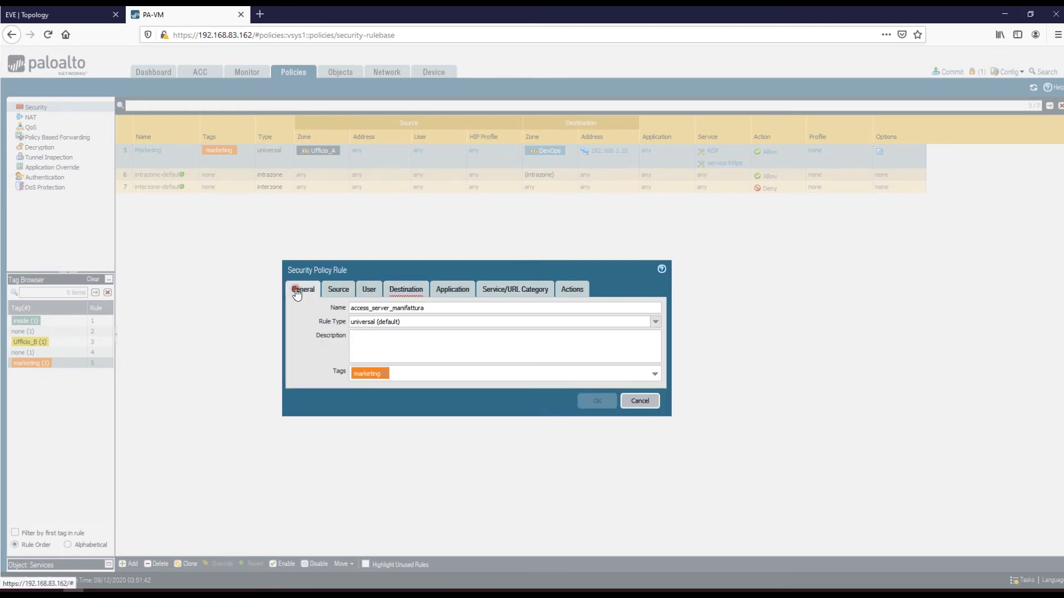
pyautogui.click(397, 291)
pyautogui.click(307, 428)
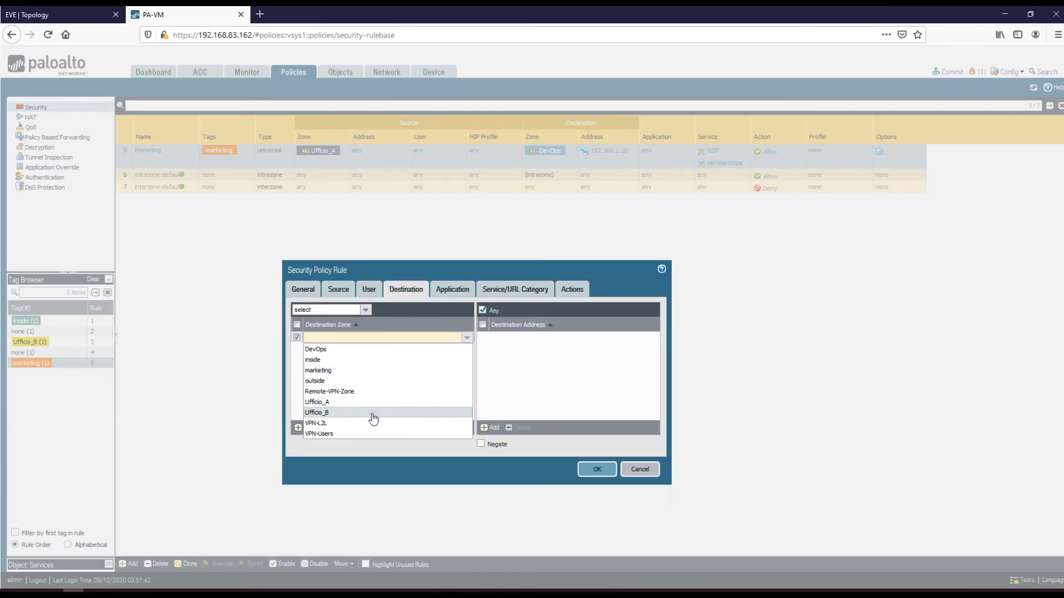
pyautogui.click(373, 413)
pyautogui.click(490, 428)
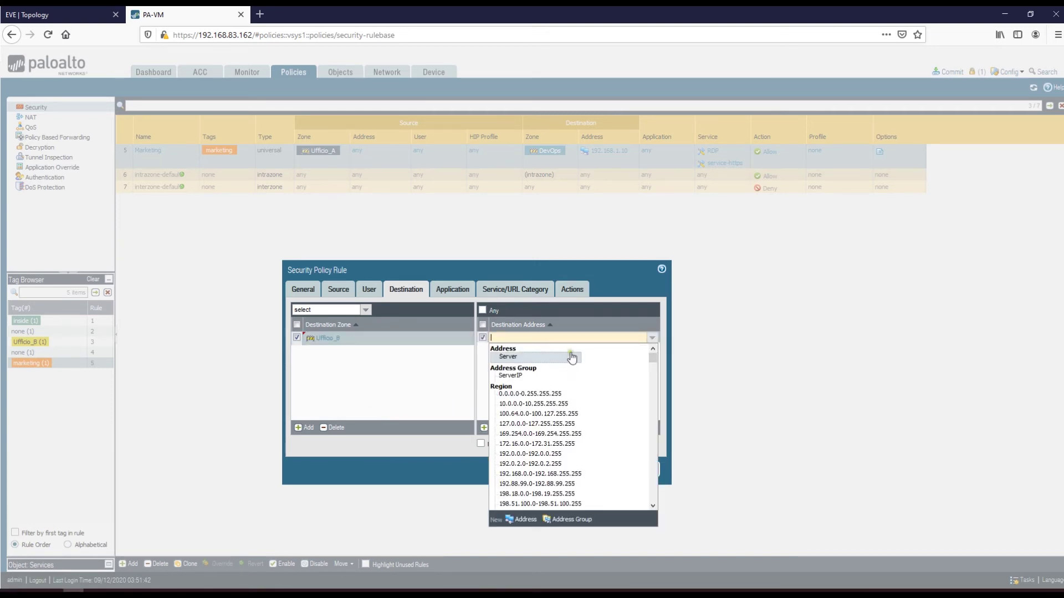
pyautogui.write('192.168.9.12')
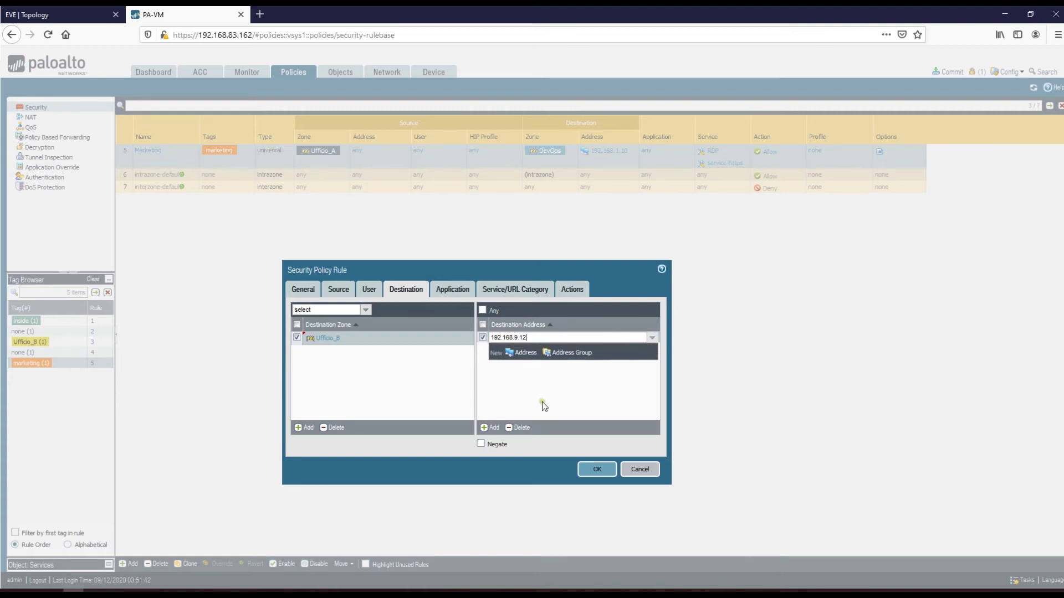
pyautogui.click(542, 402)
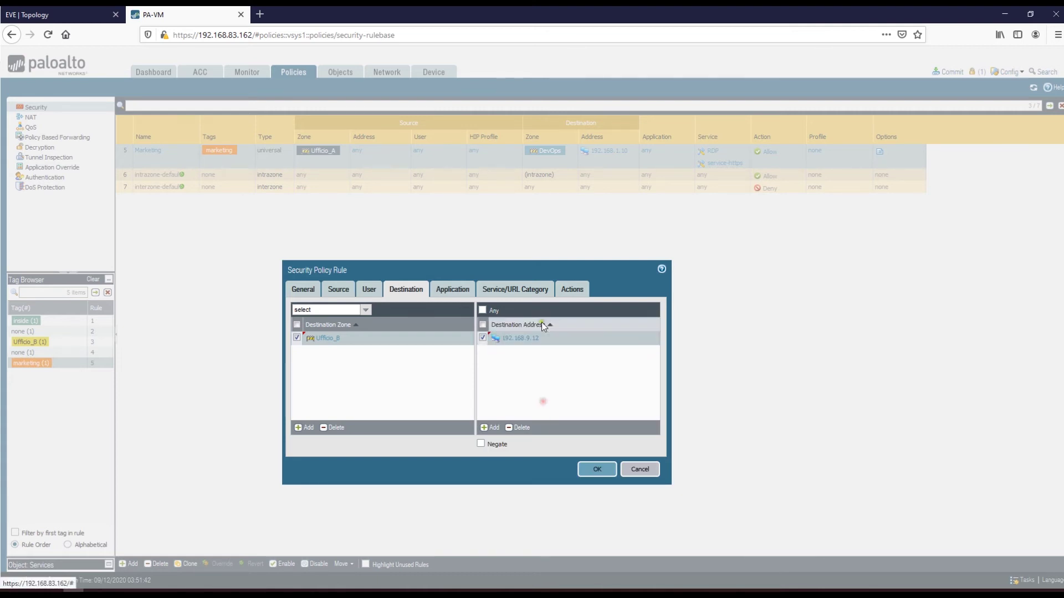
# Step: Restrict the new rule to the service-https service and save the rule
pyautogui.click(495, 291)
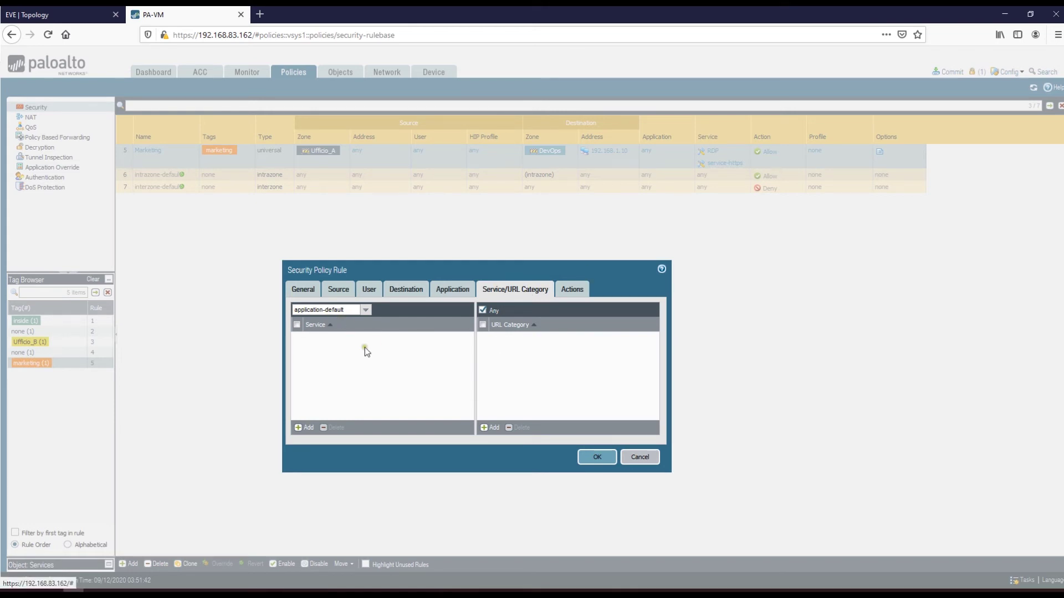
pyautogui.click(305, 427)
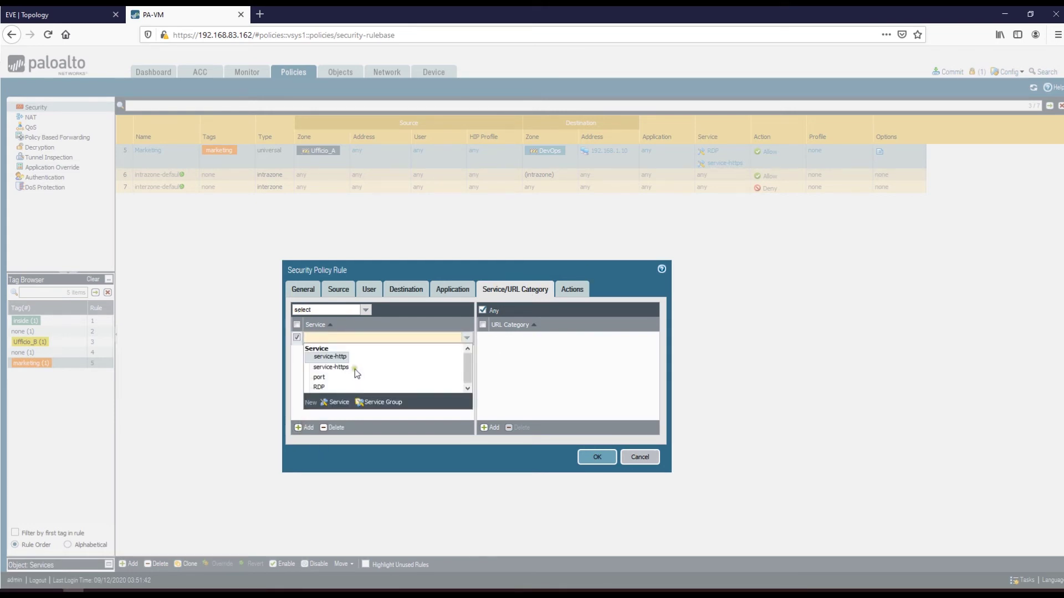
pyautogui.click(342, 356)
pyautogui.click(349, 338)
pyautogui.write('s')
pyautogui.click(346, 359)
pyautogui.click(304, 427)
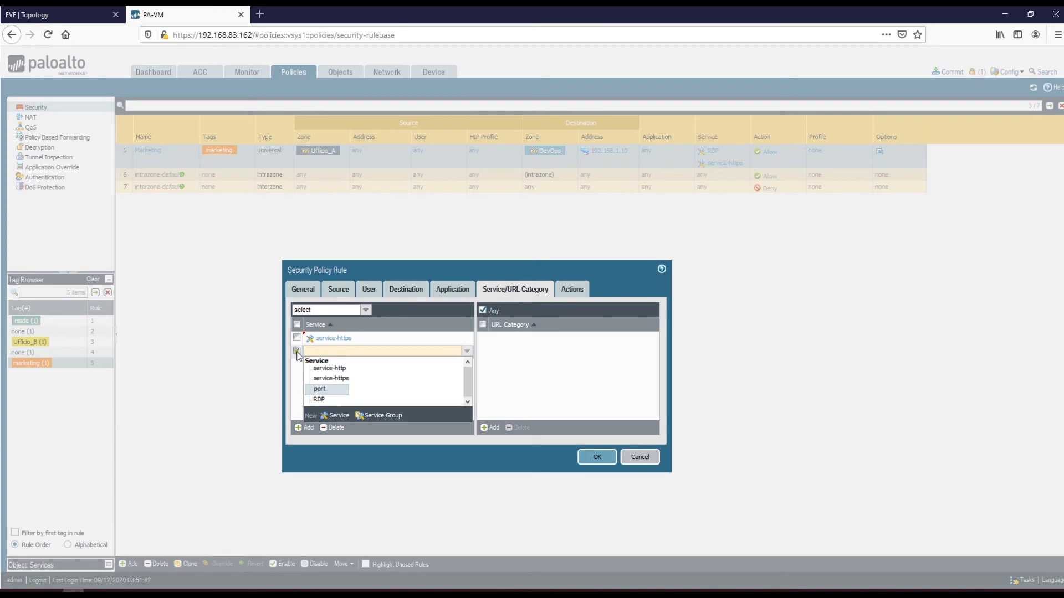
pyautogui.click(338, 344)
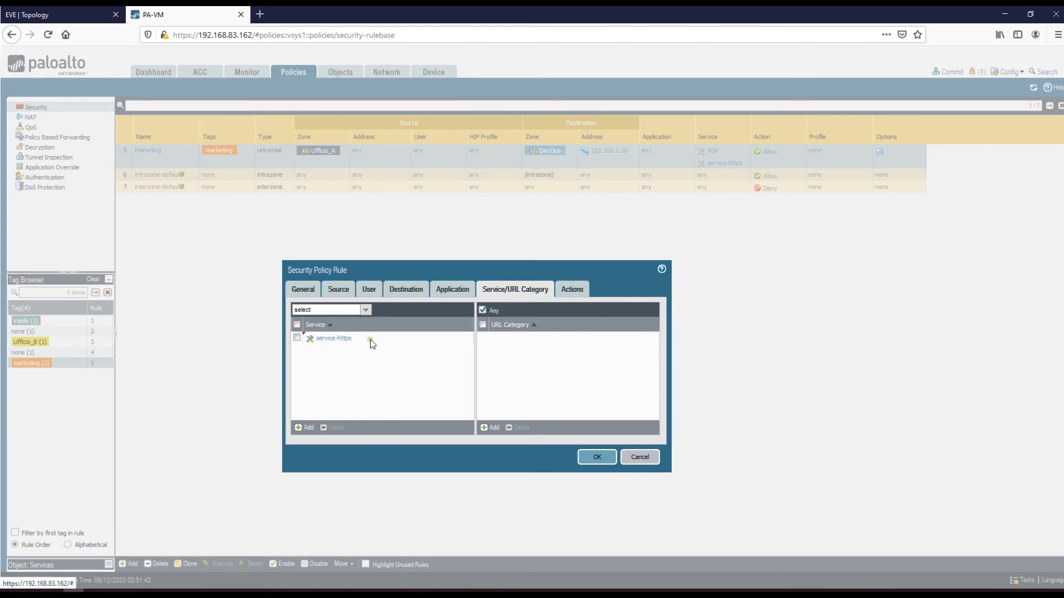
pyautogui.click(597, 458)
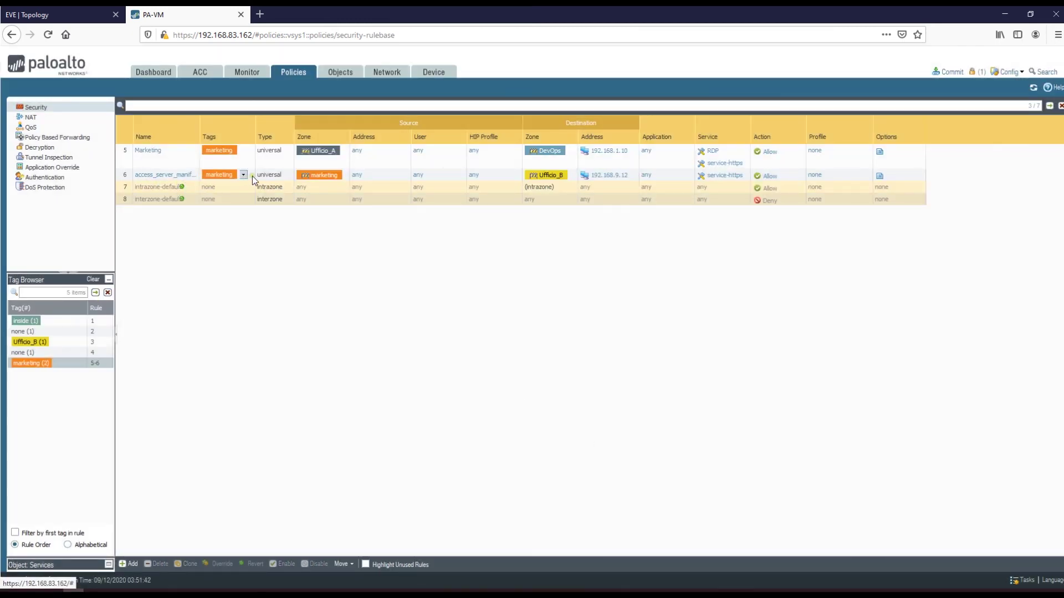
# Step: Examine the rules filtered by the marketing tag and by the untagged groups, alone and combined, and remove the filters
pyautogui.click(314, 405)
pyautogui.click(315, 404)
pyautogui.click(41, 354)
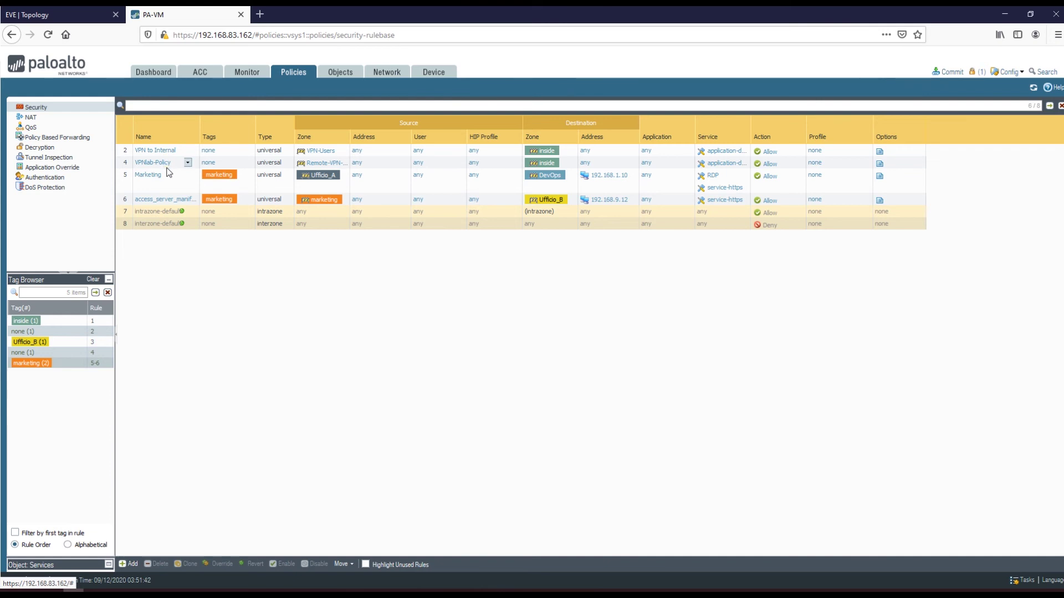
pyautogui.click(101, 353)
pyautogui.click(99, 354)
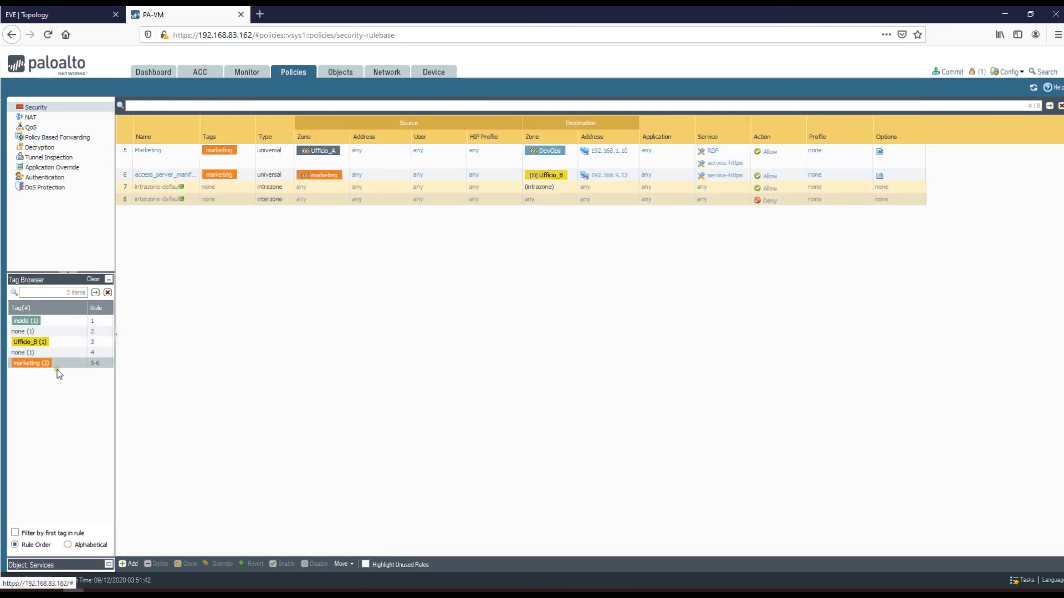
pyautogui.click(62, 365)
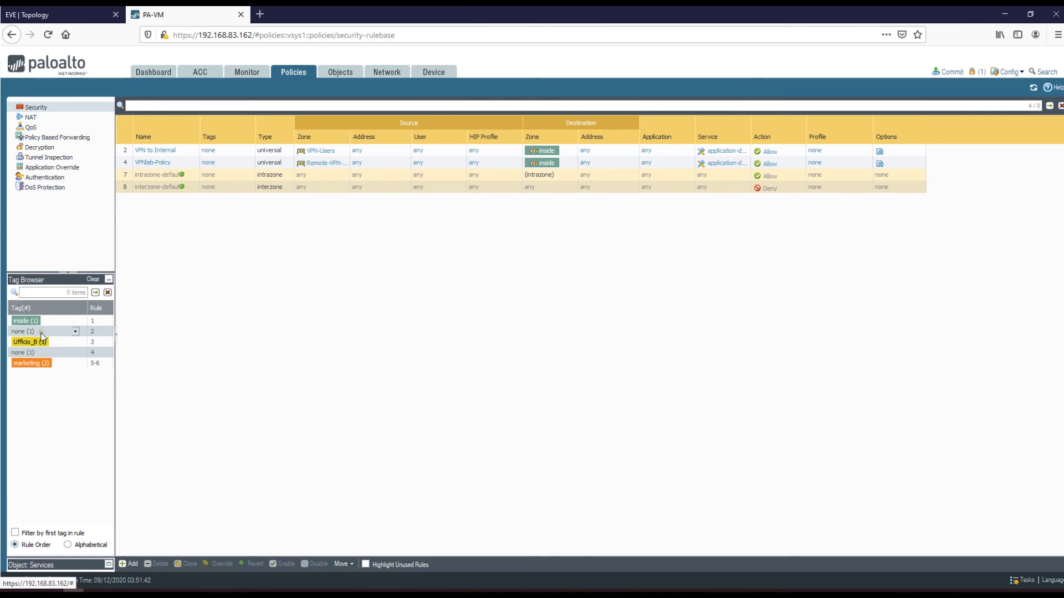
pyautogui.click(55, 363)
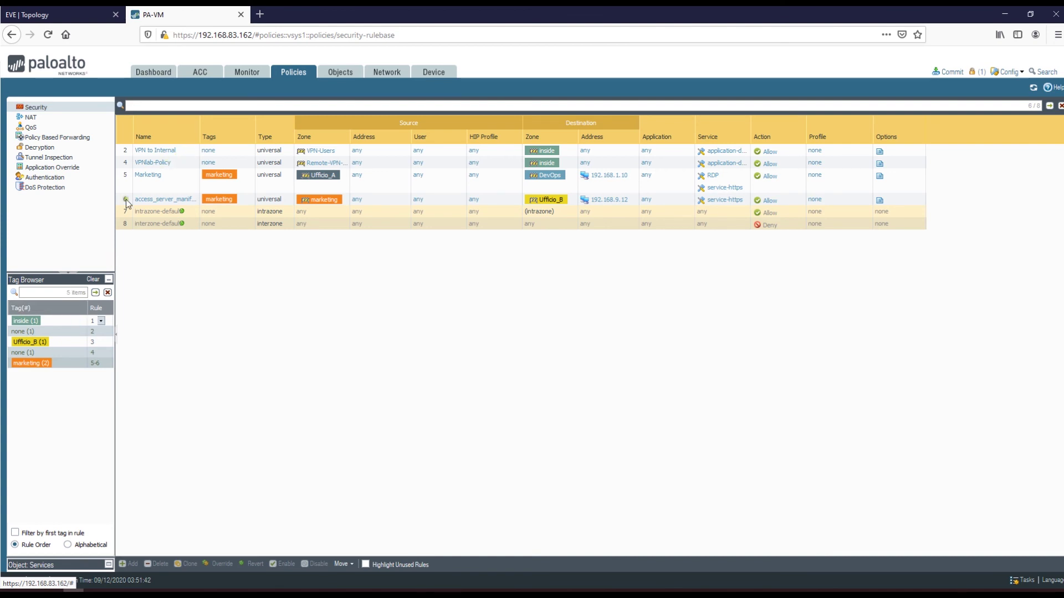
pyautogui.click(44, 334)
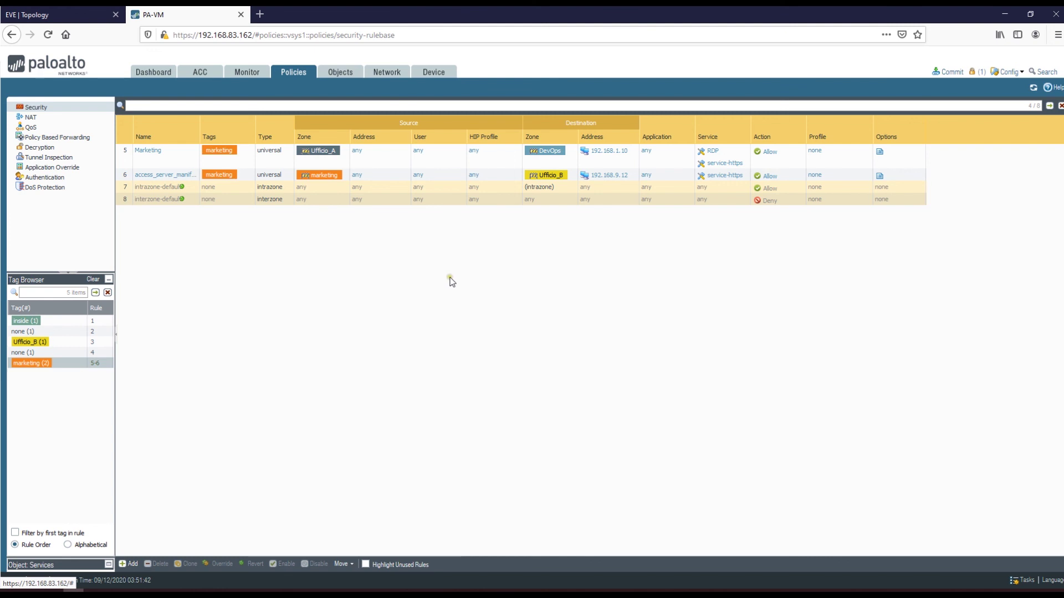
pyautogui.click(65, 365)
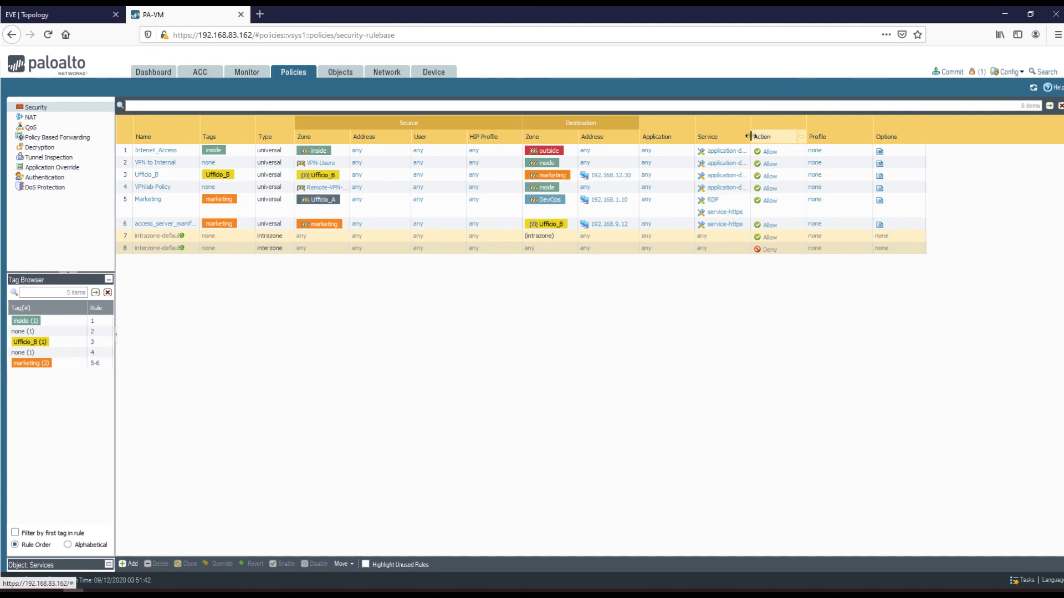
# Step: Widen the Service column of the rule table, and show and hide again the Description column
pyautogui.moveTo(749, 135); pyautogui.dragTo(790, 134)
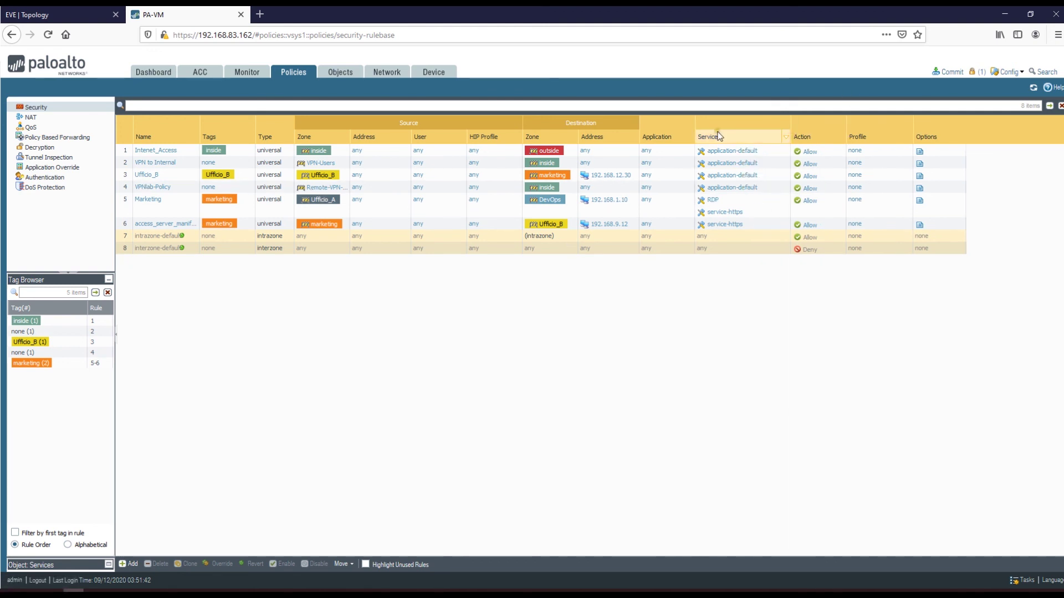
pyautogui.click(689, 140)
pyautogui.moveTo(701, 155)
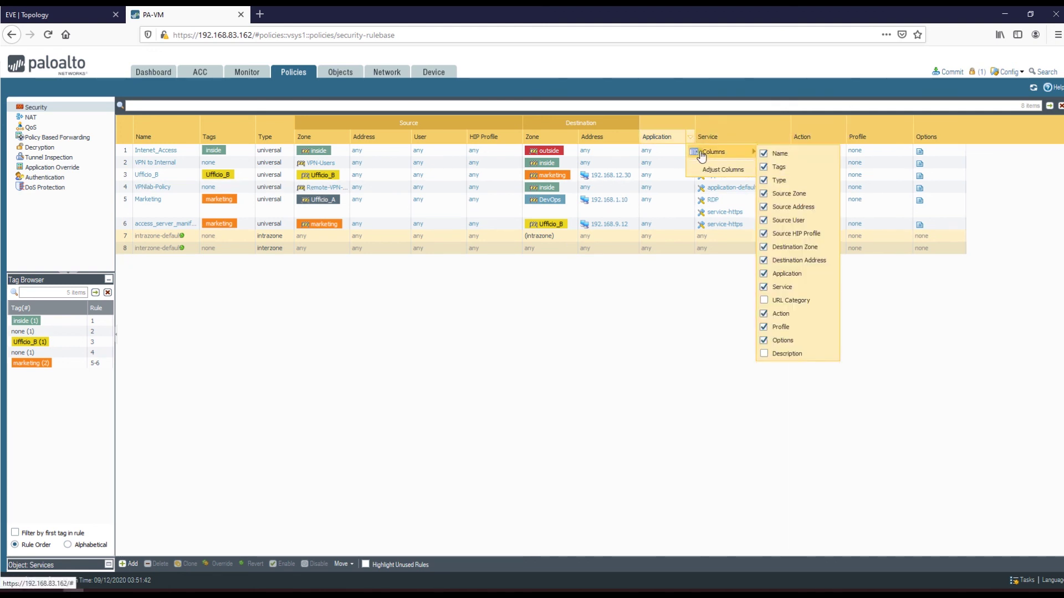
pyautogui.click(805, 357)
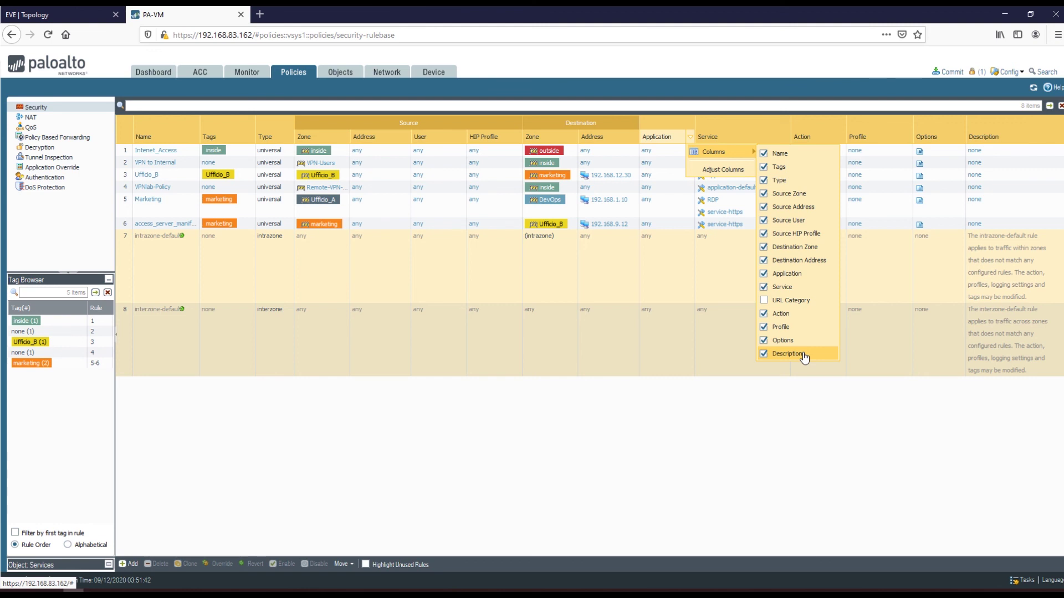
pyautogui.click(805, 355)
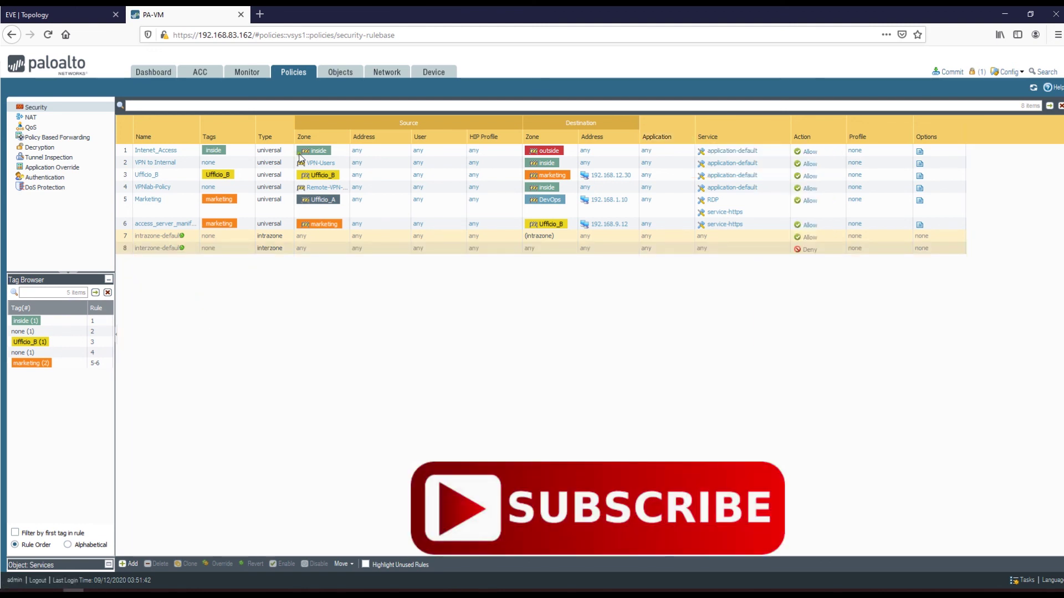
# Step: Open the list of tag objects to review the tags and their colors
pyautogui.click(336, 74)
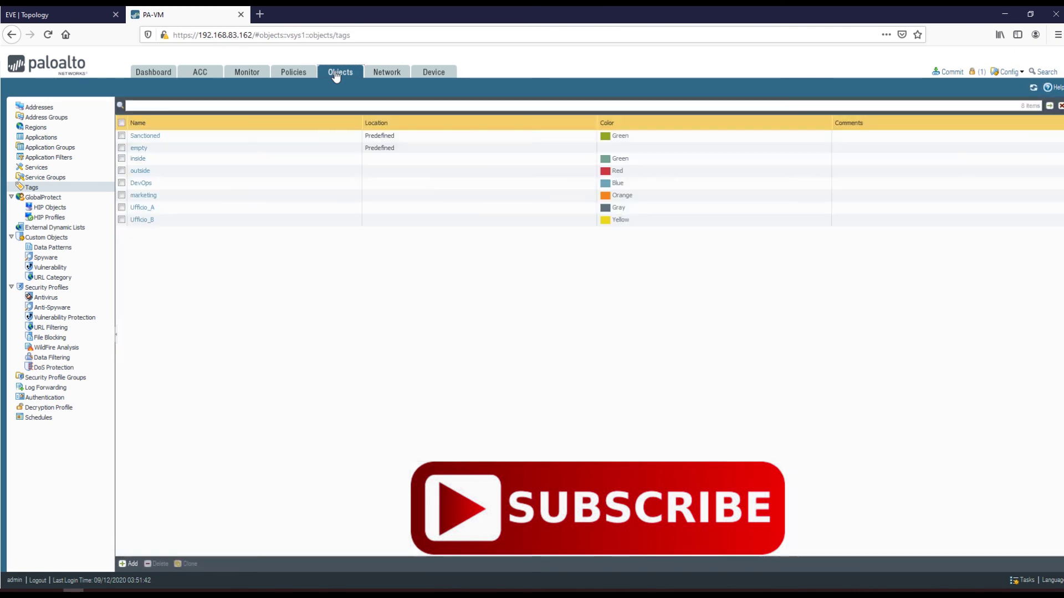